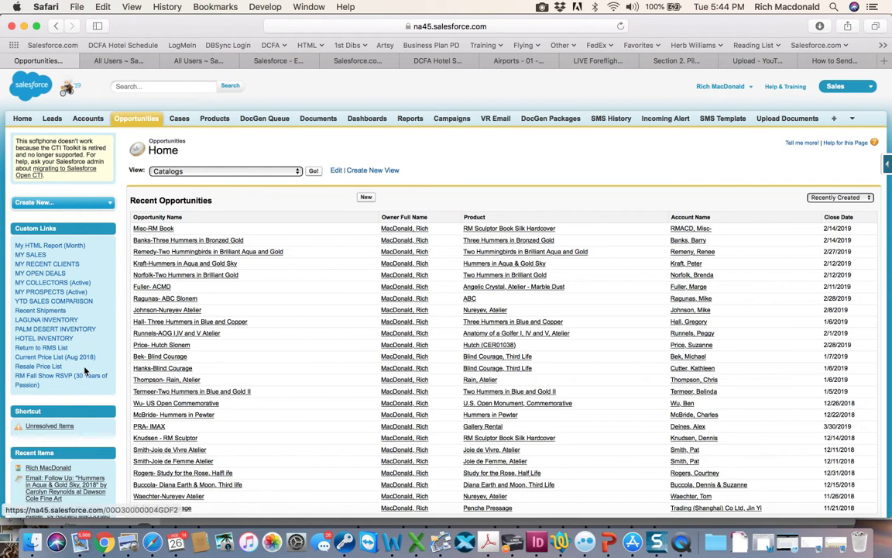
Open the home page and open the Closed/Won by Gallery This Month dashboard chart's report.
left_click(20, 118)
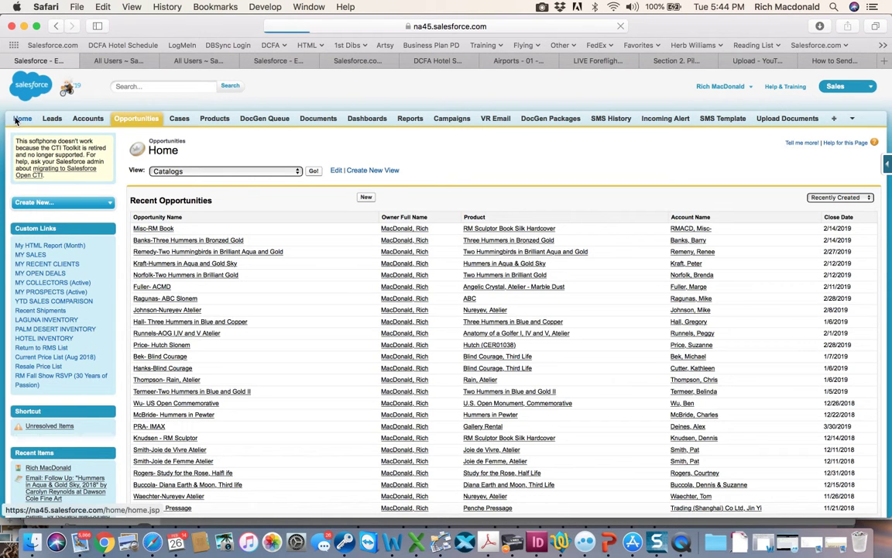
scroll(390, 294, "down", 10)
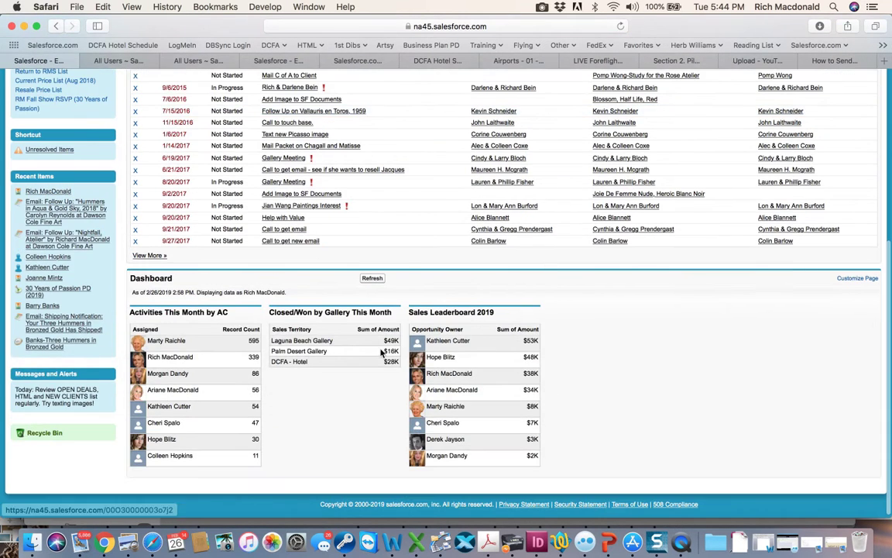
left_click_drag(269, 311, 495, 311)
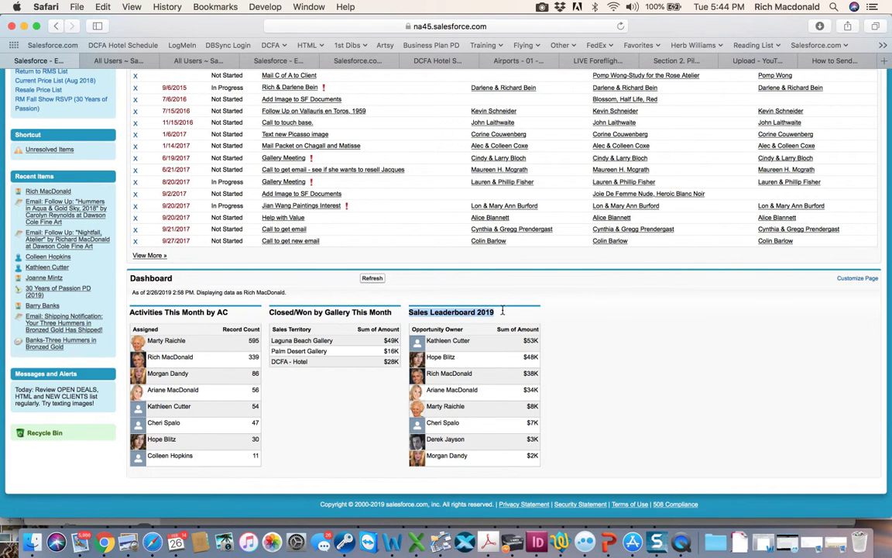
left_click(333, 347)
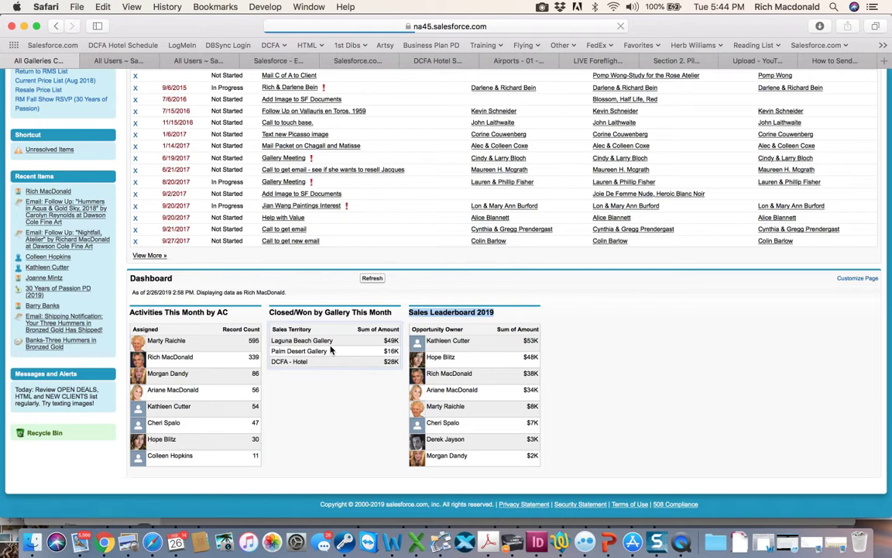
Review the All Galleries Closed This Month report's time frame, date range and closed-won opportunities.
scroll(402, 279, "down", 3)
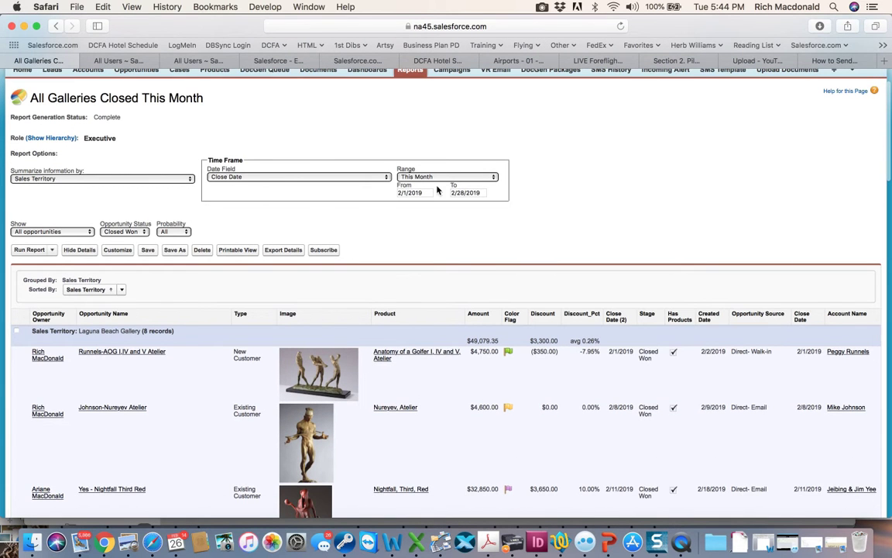
left_click(469, 193)
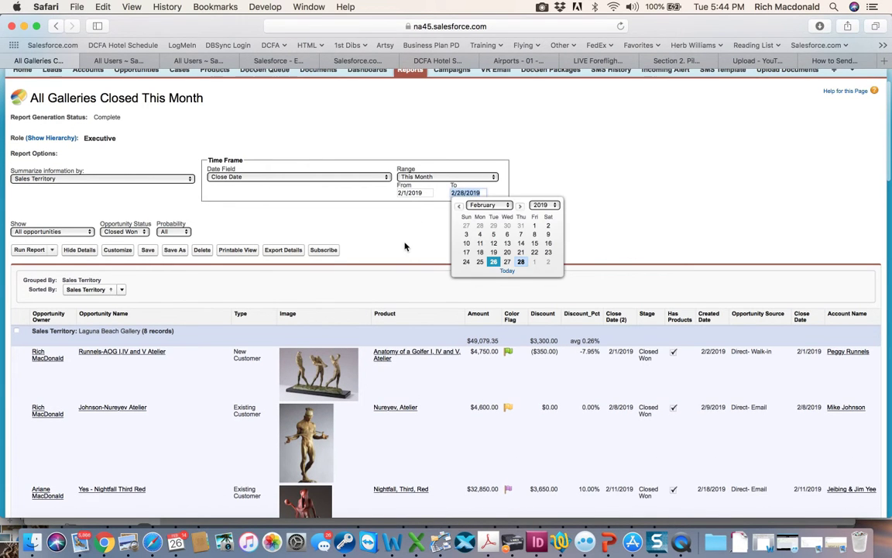
left_click(400, 256)
scroll(400, 256, "down", 10)
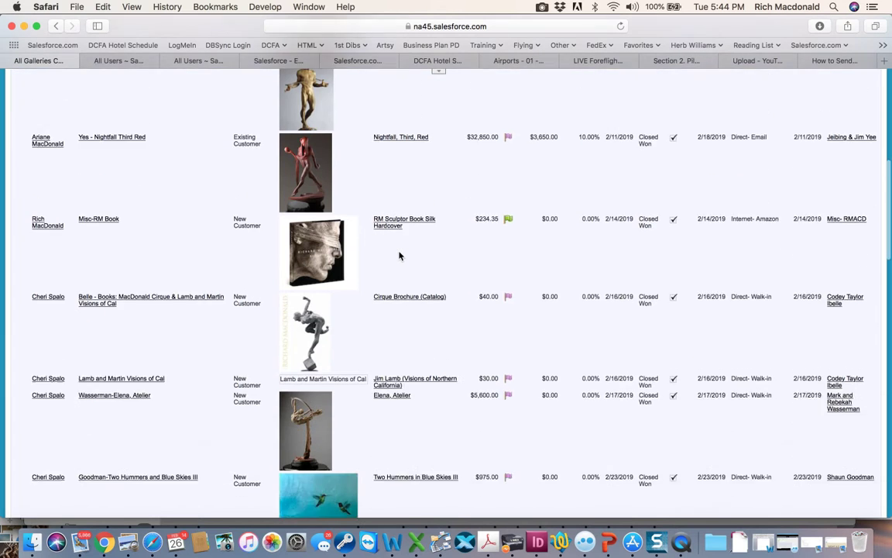
scroll(400, 255, "up", 6)
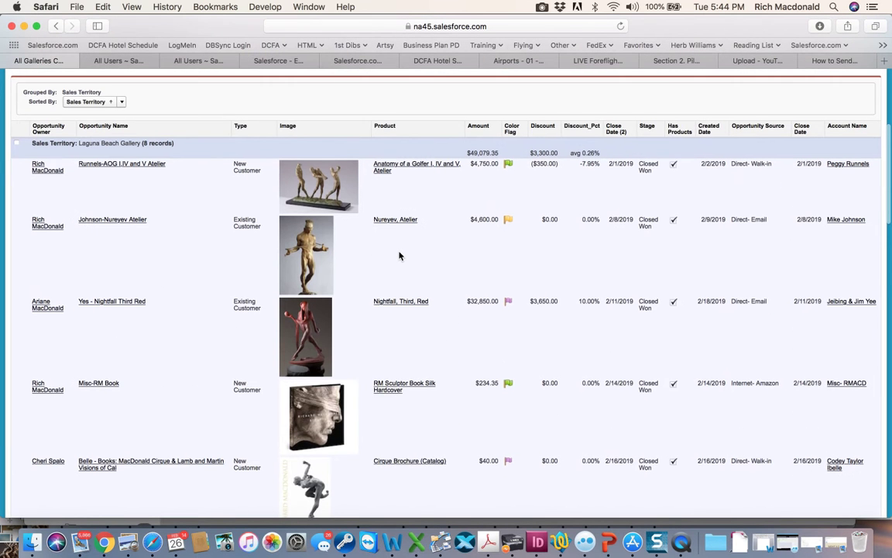
scroll(400, 255, "down", 1)
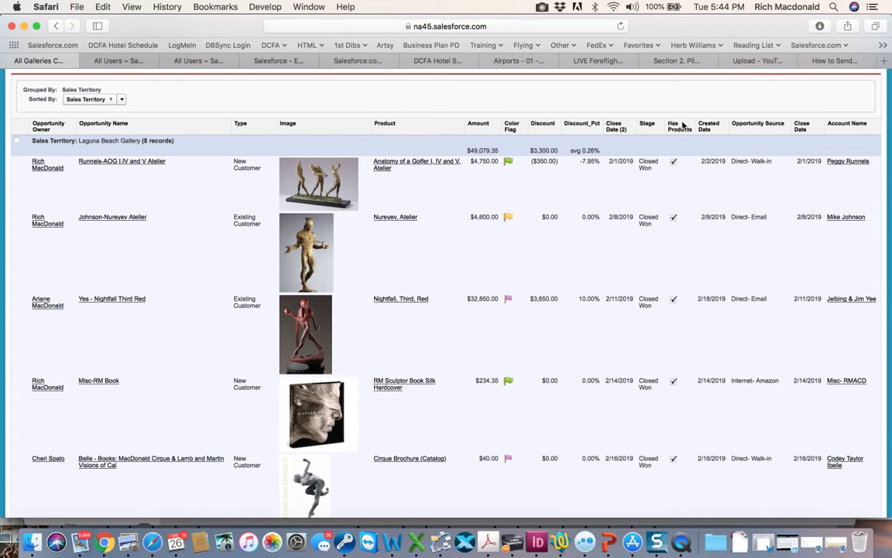
left_click(646, 123)
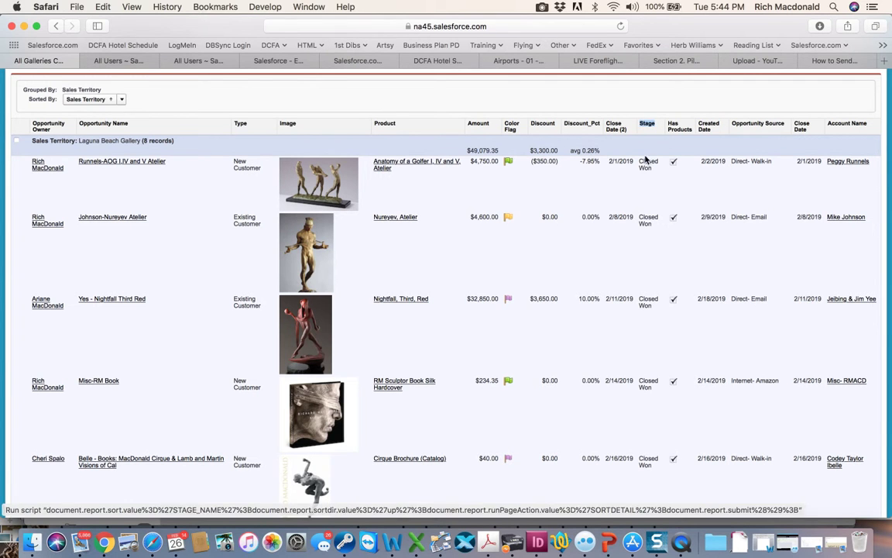
left_click_drag(656, 172, 639, 163)
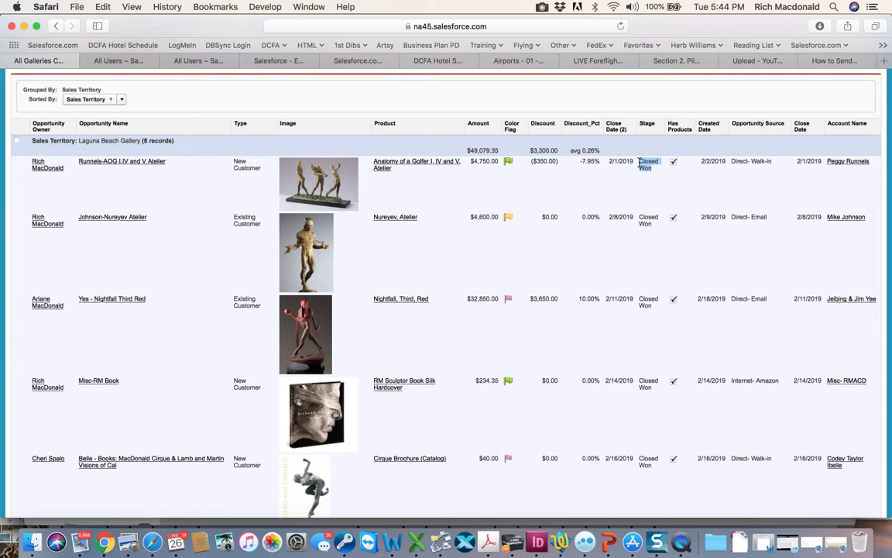
scroll(454, 196, "up", 5)
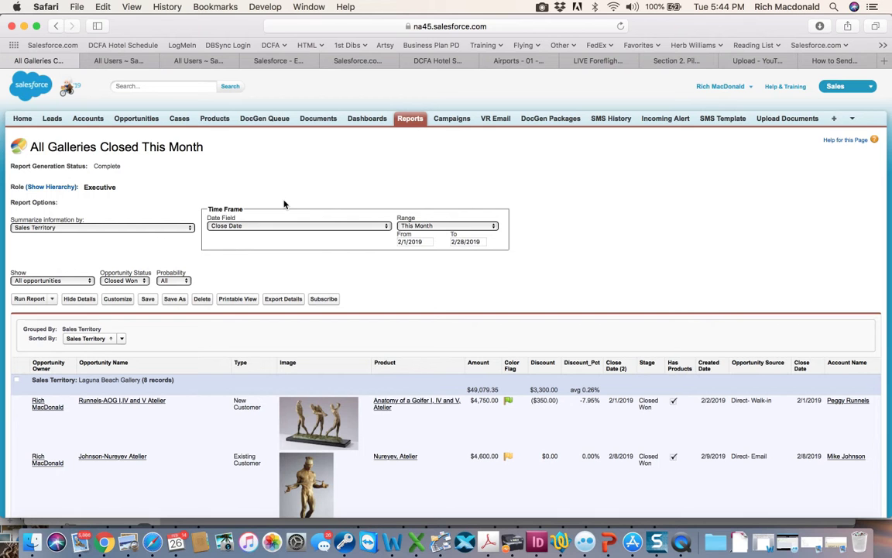
Return to the home page and open the MY OPEN DEALS custom link report.
left_click(25, 120)
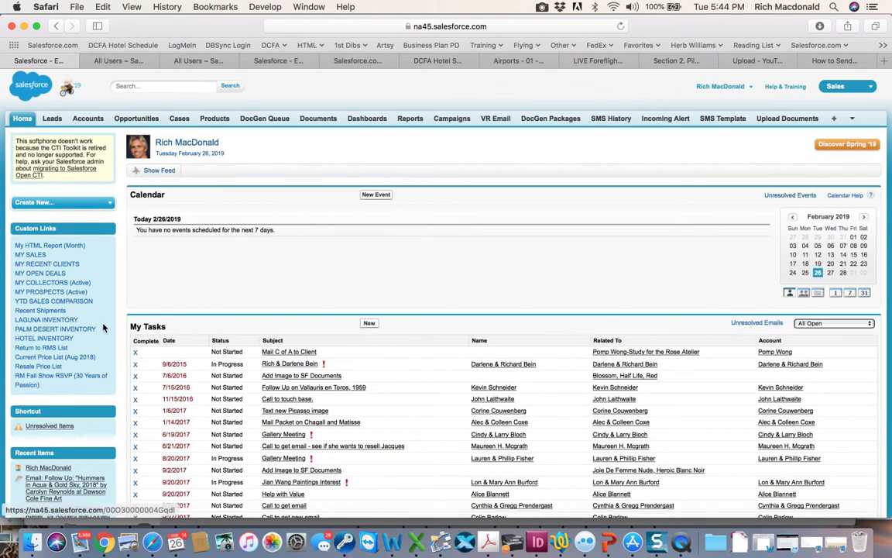
left_click_drag(67, 273, 13, 273)
left_click(53, 274)
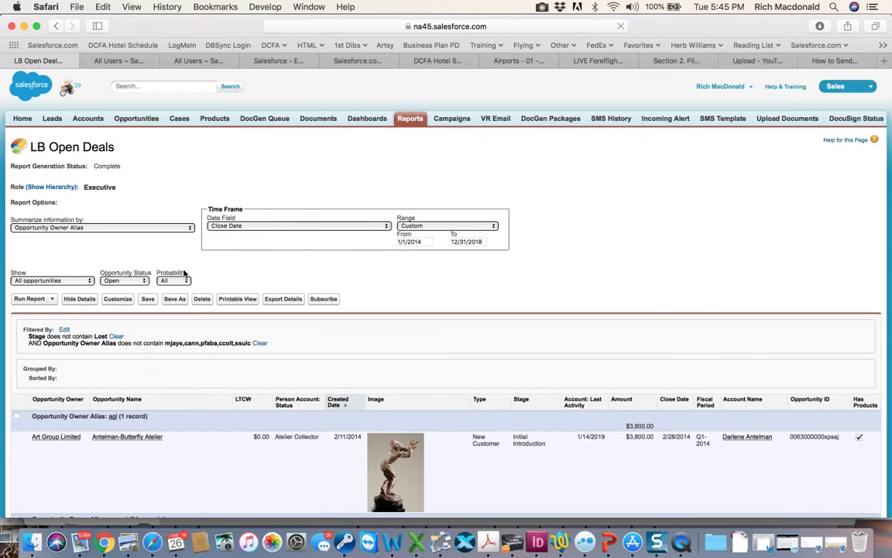
Browse the LB Open Deals report and open the Joie de Vivre Atelier opportunity.
scroll(221, 277, "down", 3)
scroll(221, 276, "down", 1)
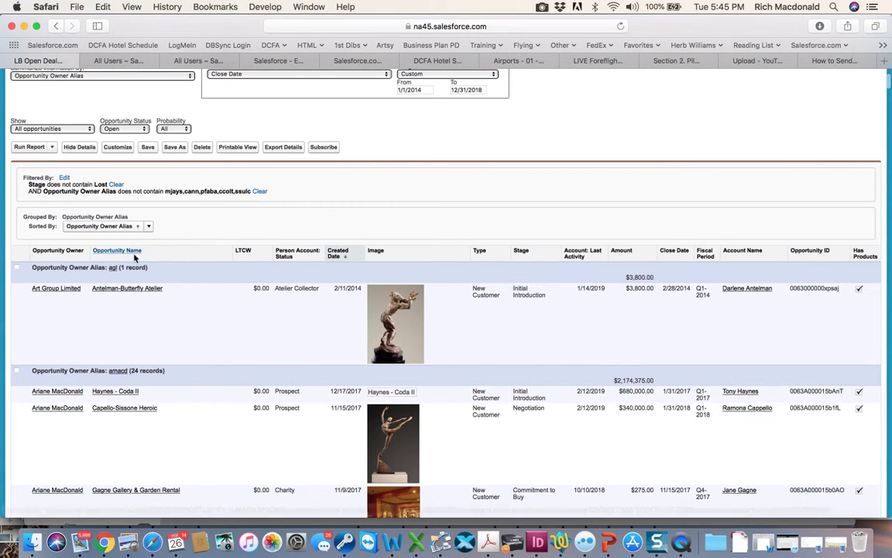
scroll(226, 297, "down", 20)
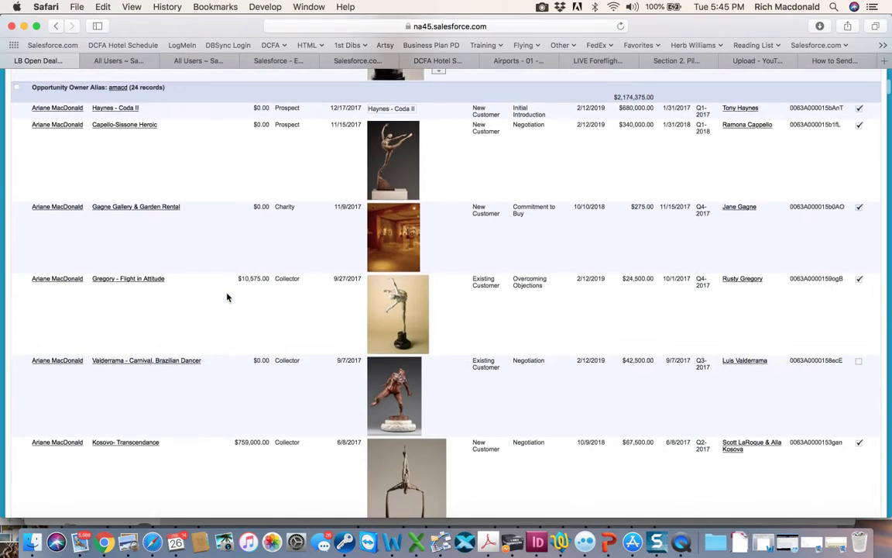
scroll(227, 297, "down", 15)
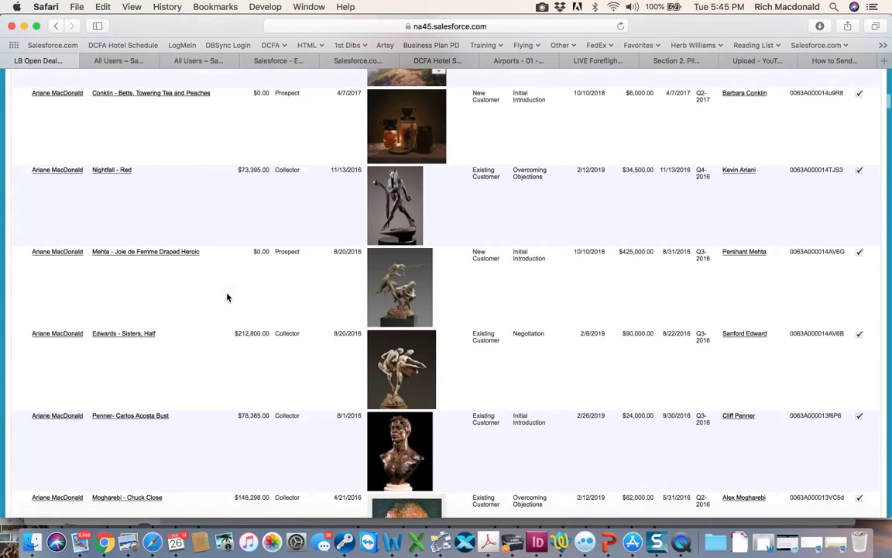
scroll(227, 296, "up", 10)
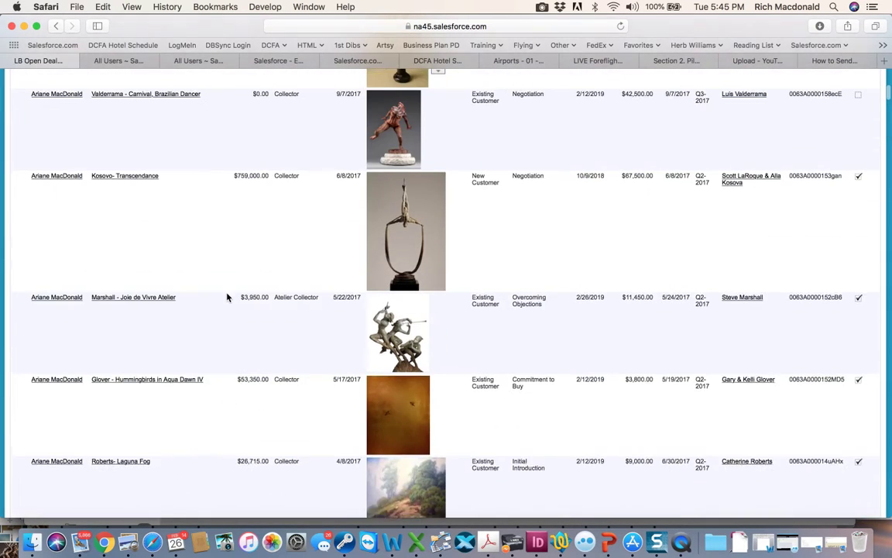
left_click(137, 323)
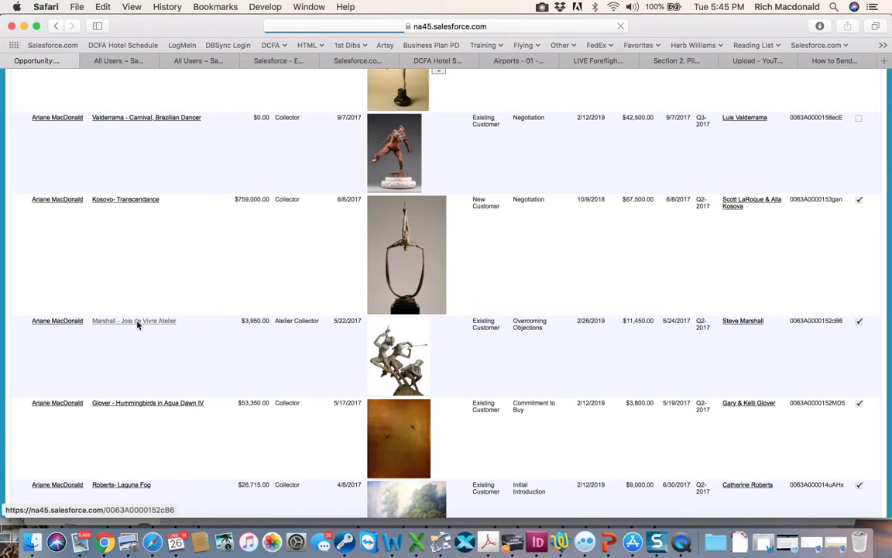
scroll(353, 264, "down", 10)
scroll(486, 237, "up", 5)
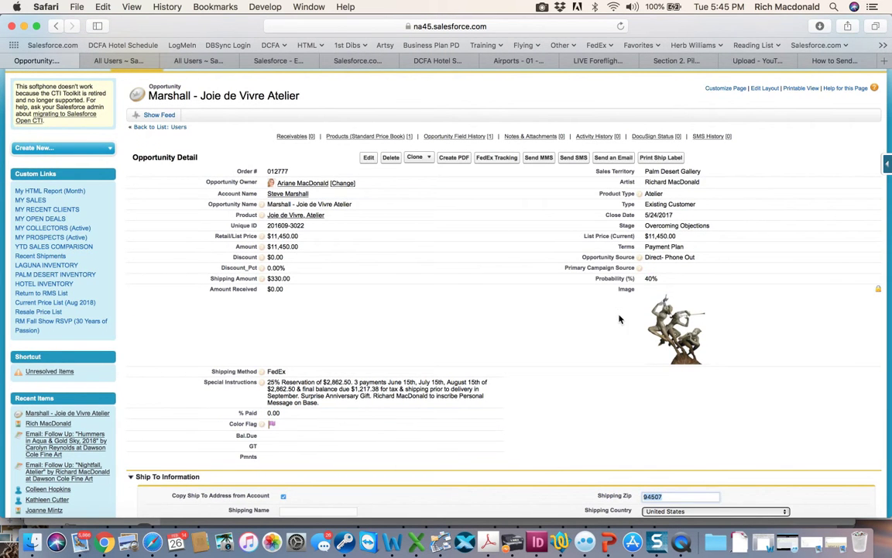
Open the opportunity's Stage for inline editing, view the stage choices, and cancel the dialog.
double_click(695, 226)
left_click_drag(672, 226, 647, 226)
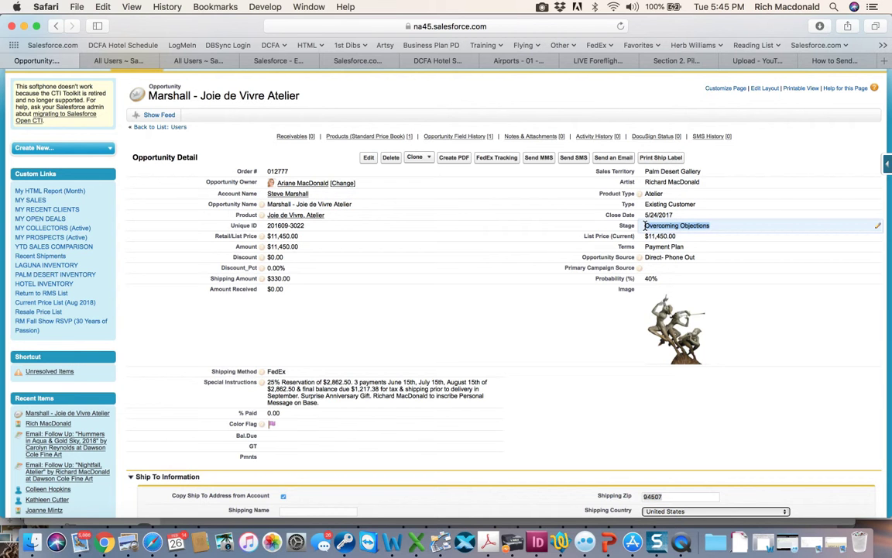
double_click(720, 227)
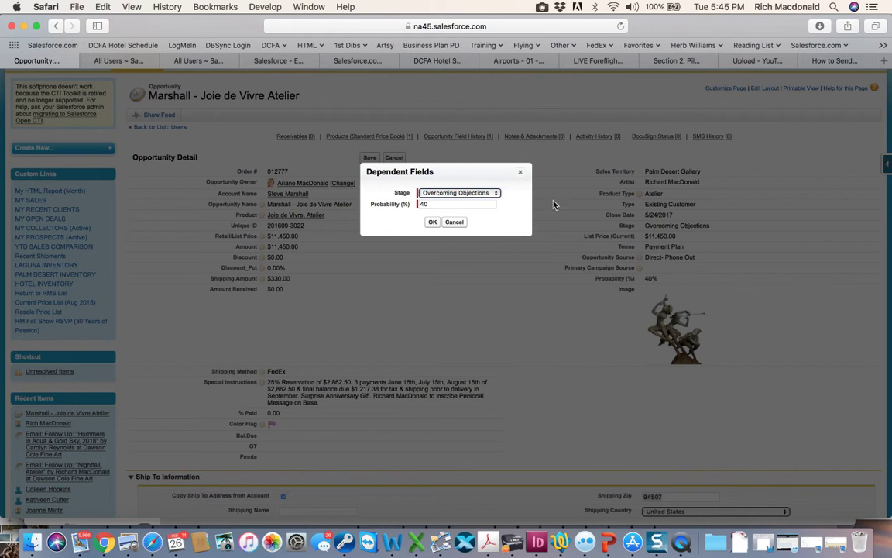
left_click(478, 191)
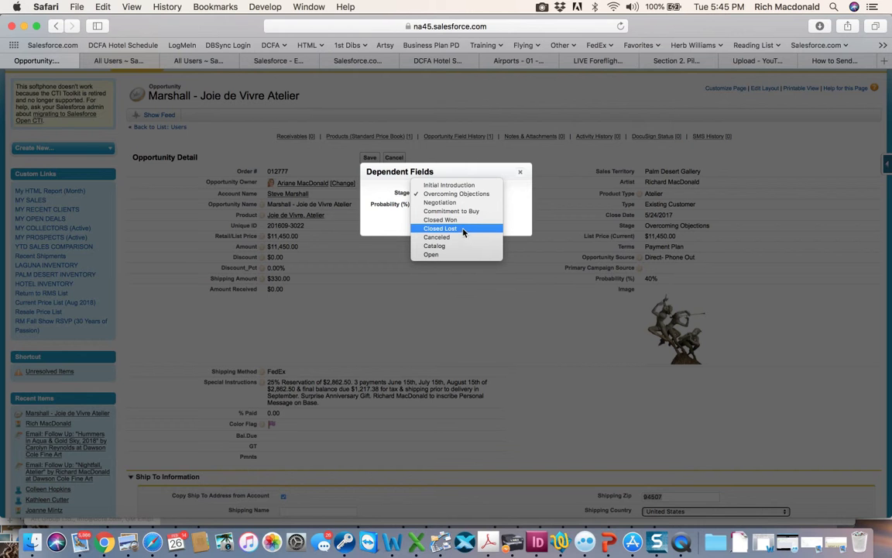
left_click(519, 171)
left_click(519, 171)
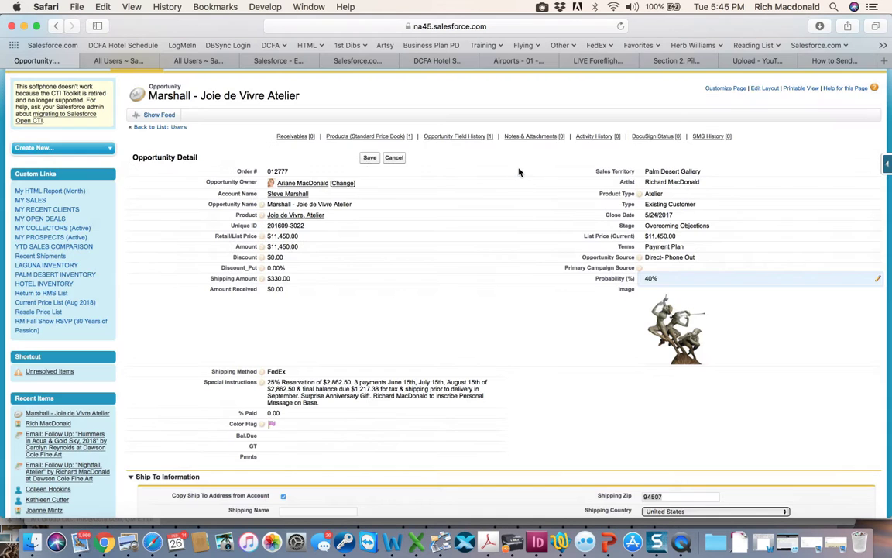
Go back to the home page and open the most recent person account from Recent Items.
scroll(108, 137, "up", 3)
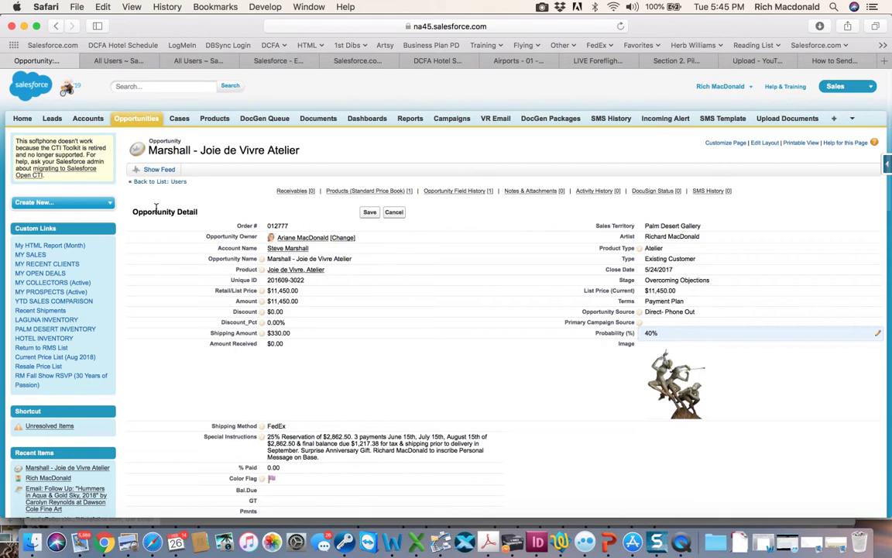
left_click(26, 120)
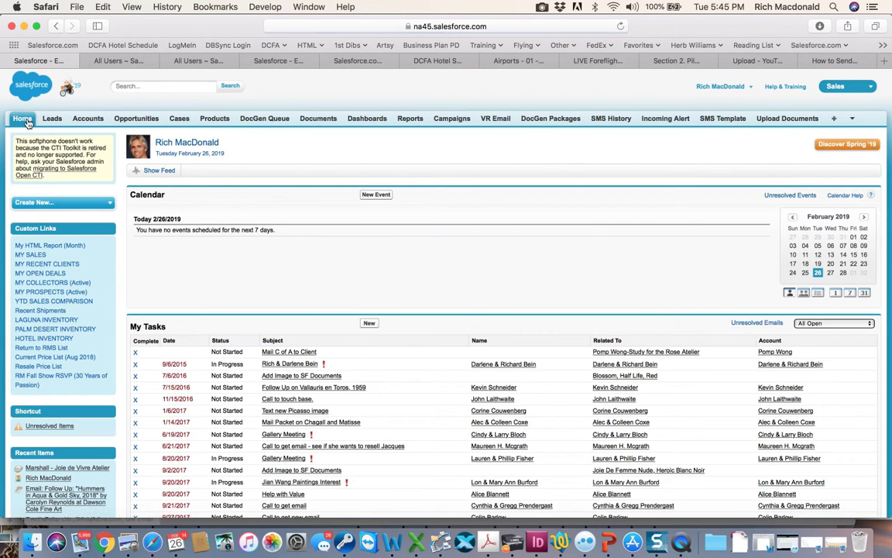
scroll(78, 391, "down", 3)
left_click(48, 369)
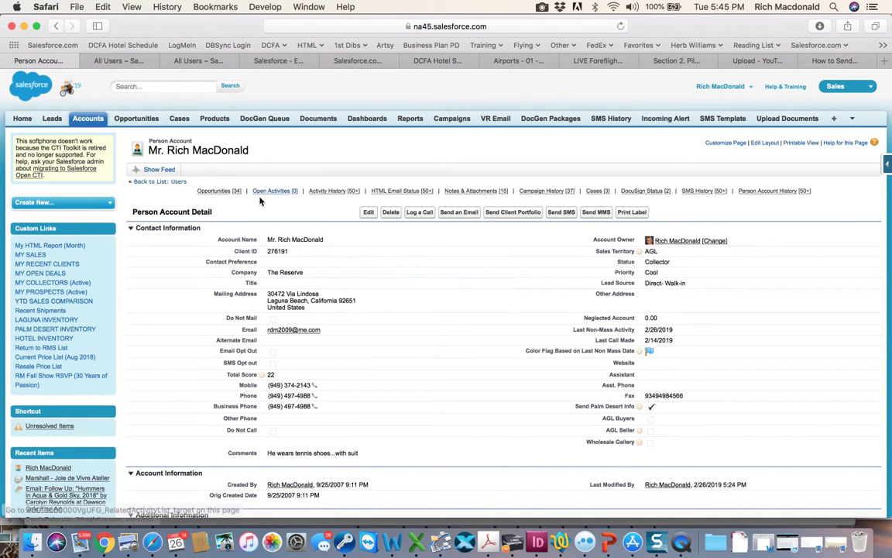
Review the person account's contact details, sales information, prospect scoring and related opportunities.
left_click_drag(230, 151, 147, 148)
left_click(333, 163)
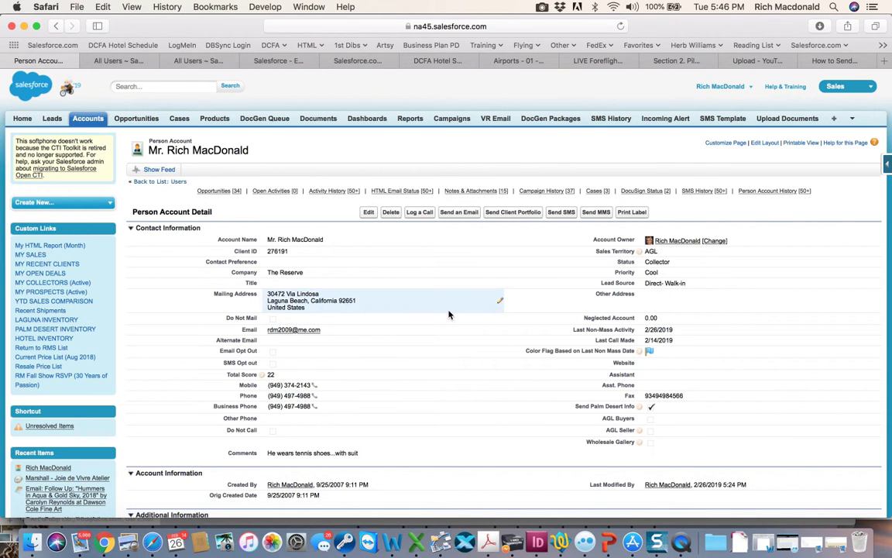
scroll(455, 308, "down", 2)
scroll(455, 308, "down", 12)
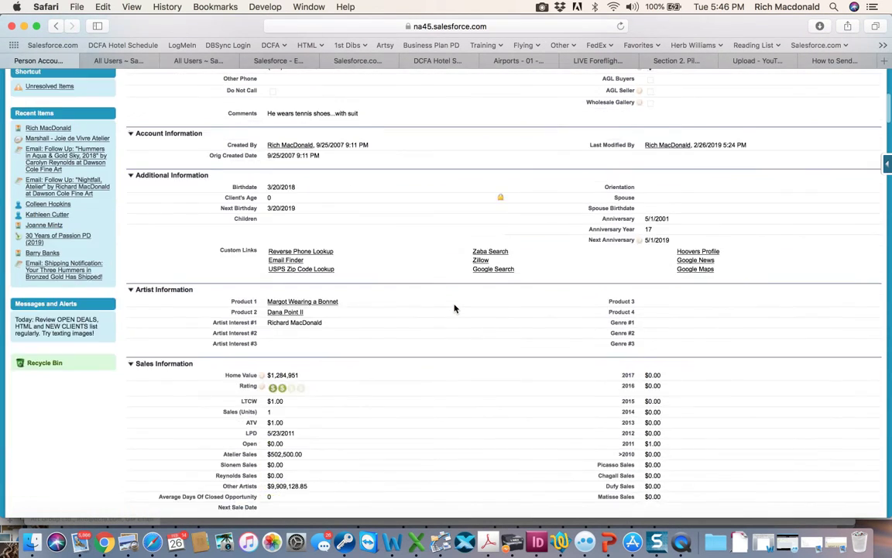
scroll(455, 308, "down", 6)
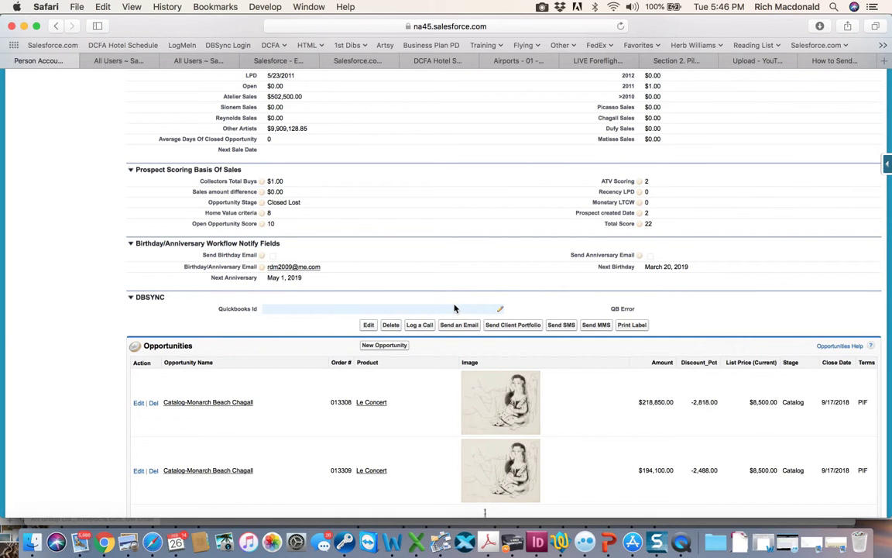
scroll(454, 308, "up", 5)
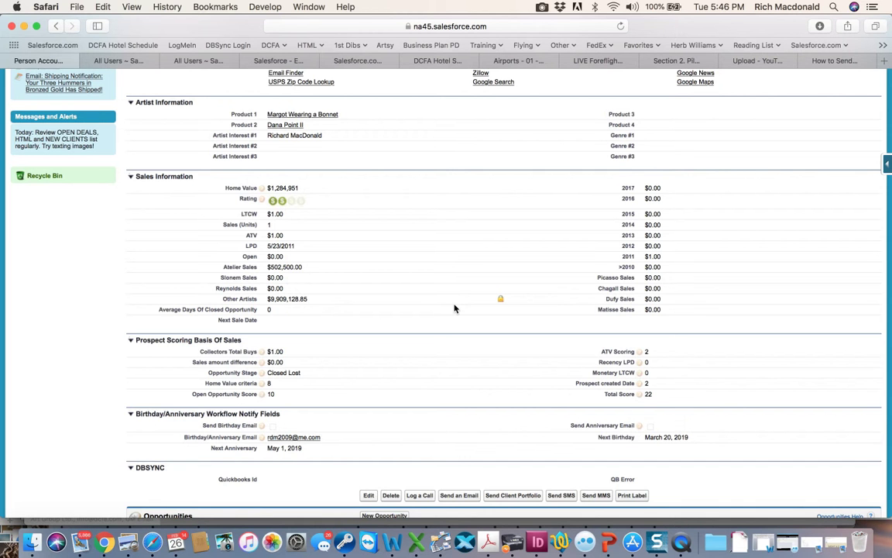
scroll(455, 308, "down", 3)
scroll(455, 308, "up", 12)
scroll(455, 308, "up", 4)
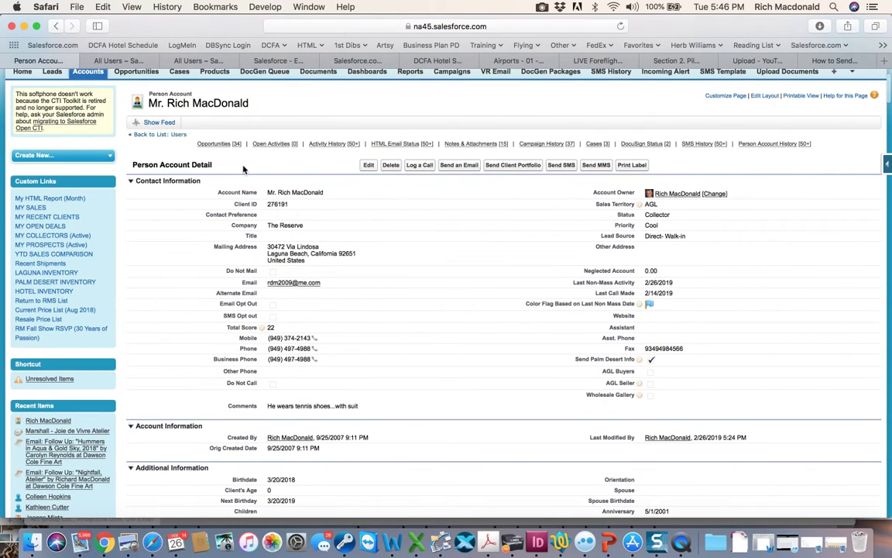
scroll(378, 264, "down", 15)
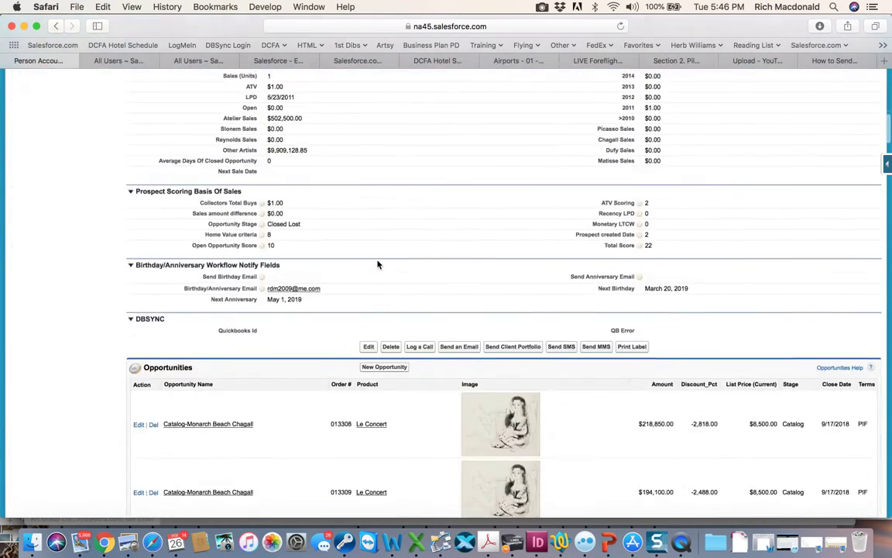
scroll(378, 265, "up", 5)
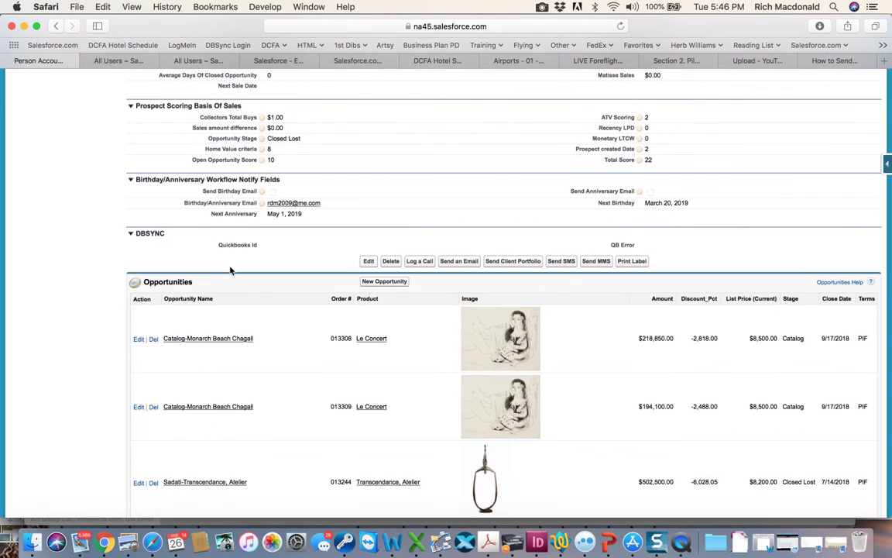
left_click_drag(195, 285, 143, 284)
Start a new opportunity from the person account and name it with the client's surname followed by "- Nightfall, Atelier".
left_click(384, 282)
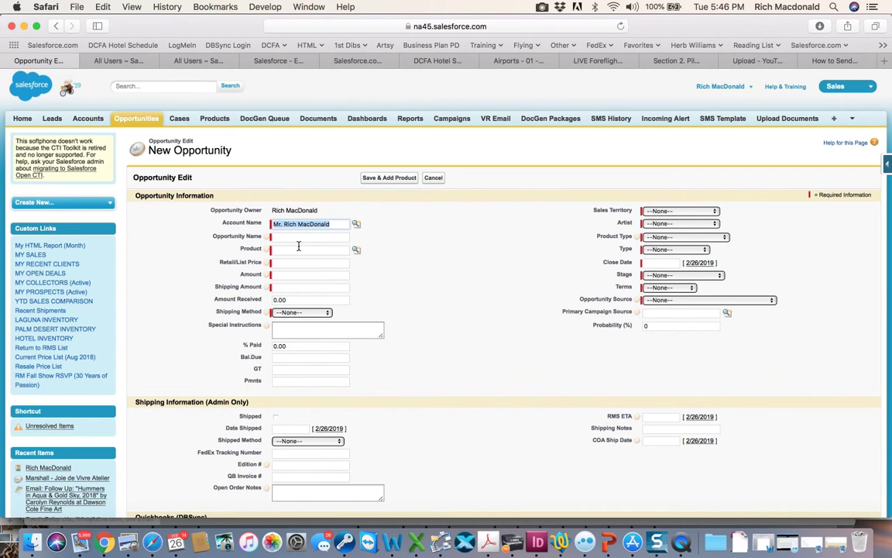
left_click(295, 237)
mouse_move(266, 241)
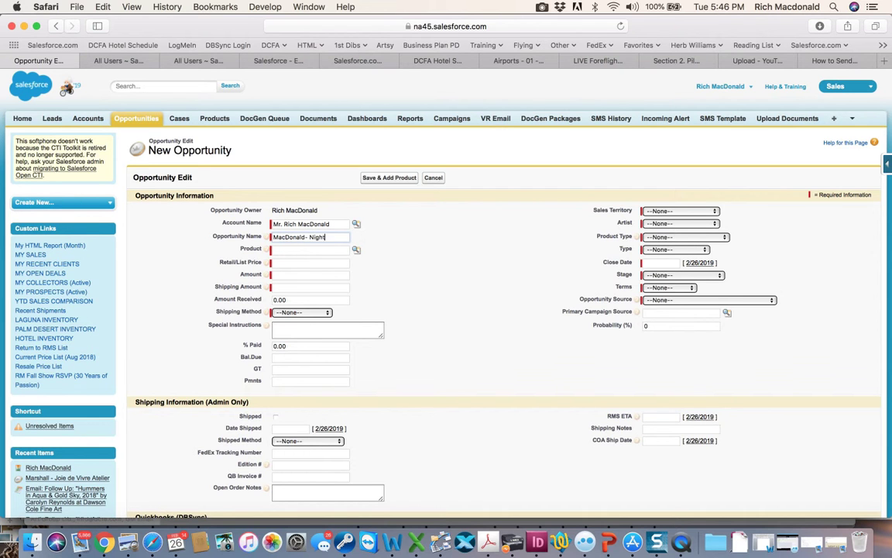
type("t")
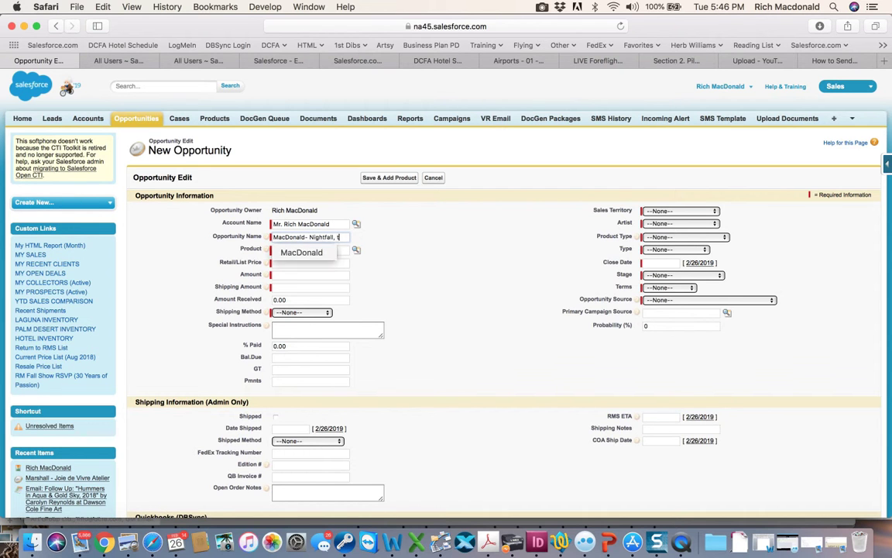
type("telier")
Look up the product Nightfall and choose Nightfall, Atelier for the opportunity's product.
left_click(344, 250)
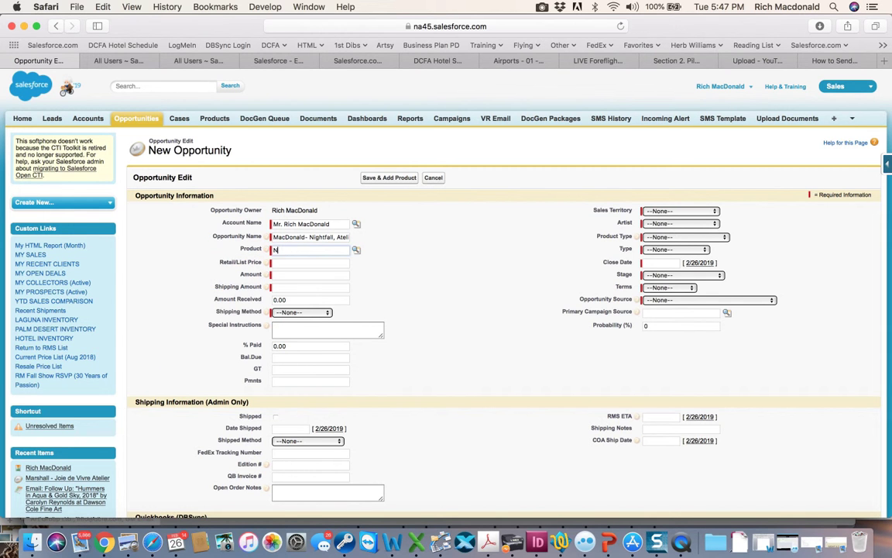
type("tfall, Third, Red")
left_click(356, 250)
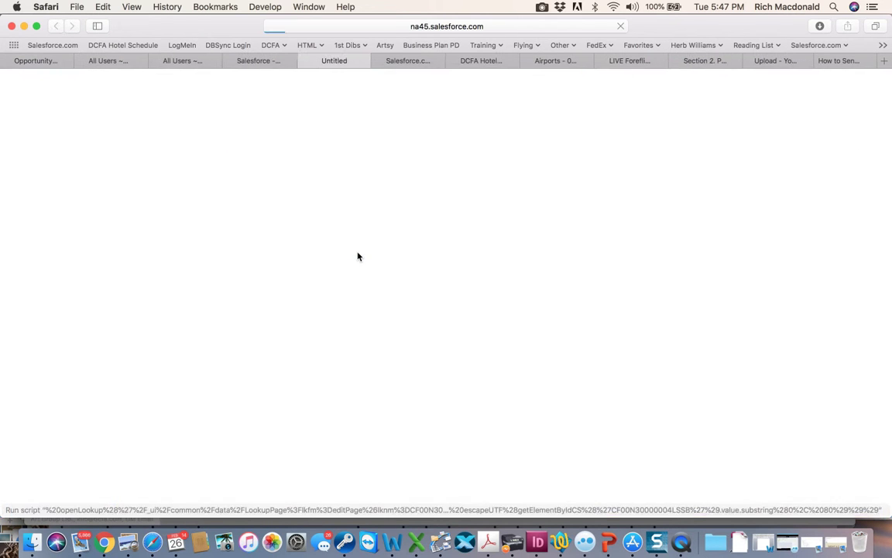
left_click_drag(57, 339, 15, 338)
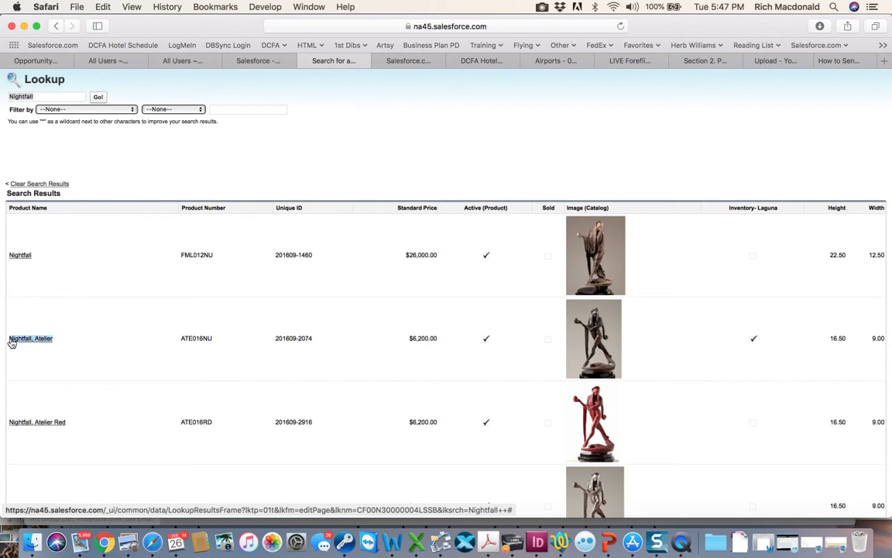
left_click(31, 338)
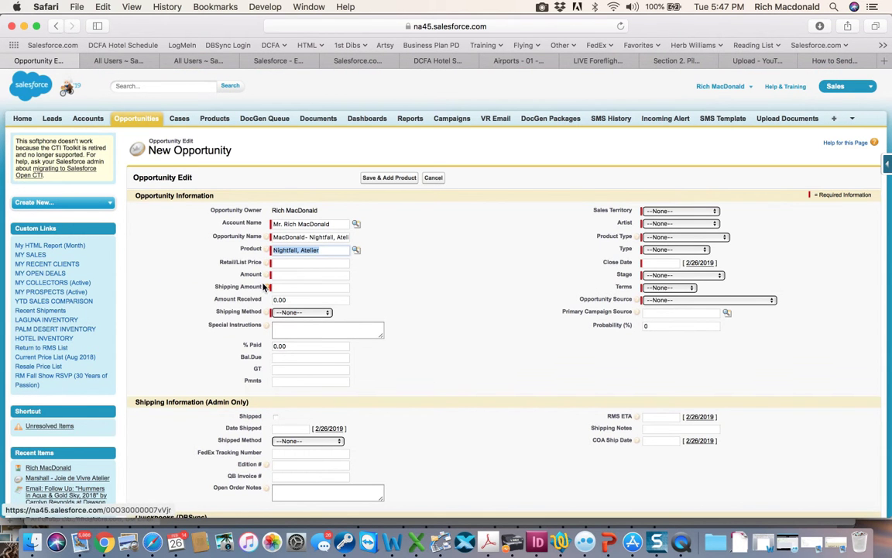
Enter a retail/list price of 5600, an amount of 5600 and a shipping amount of 100.00.
left_click(294, 263)
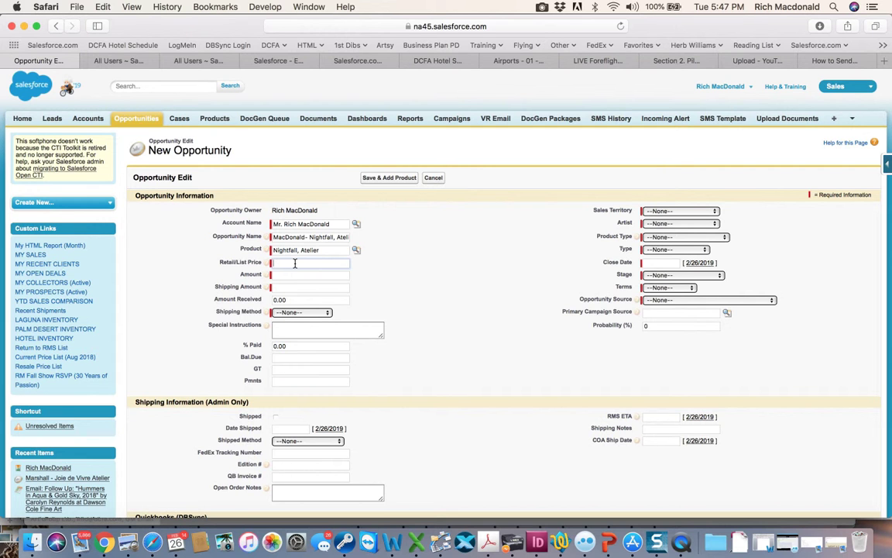
type("5600")
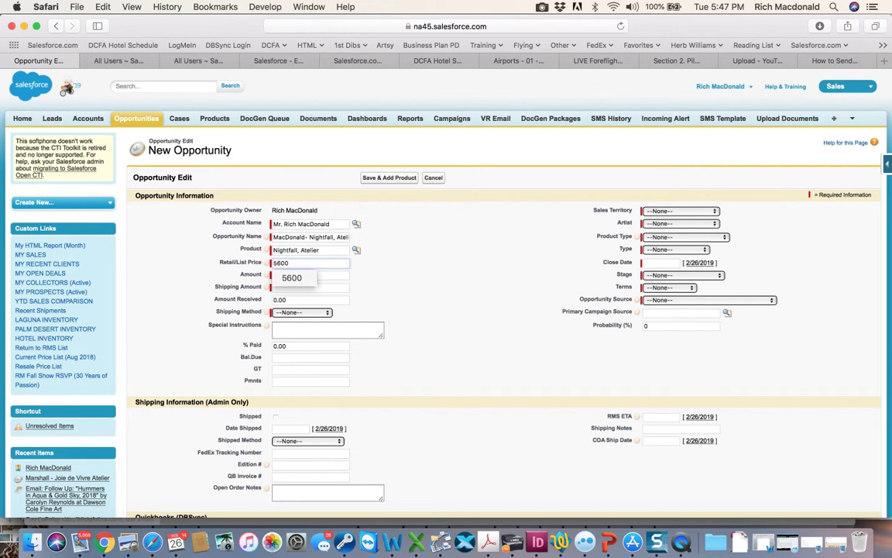
key("Tab")
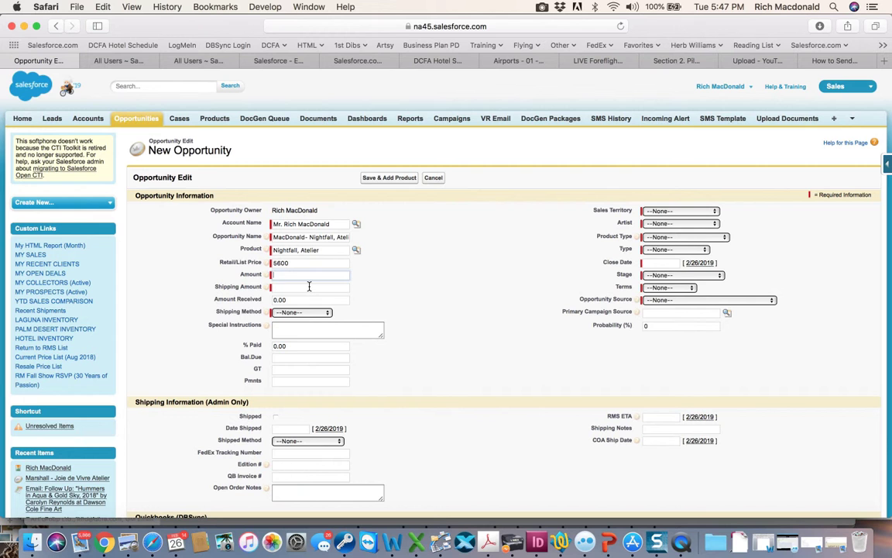
type("5600")
left_click(341, 288)
type("100.00")
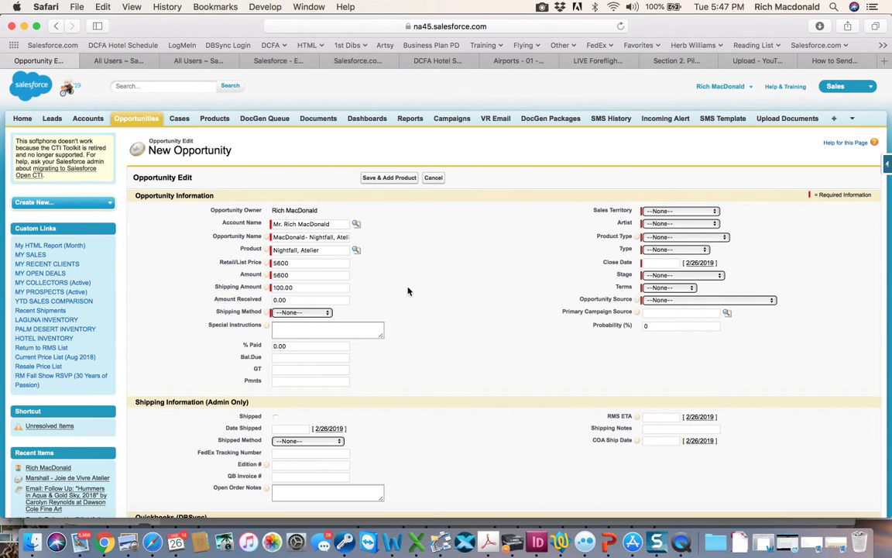
Set the shipping method to Ship by Gallery.
left_click(292, 313)
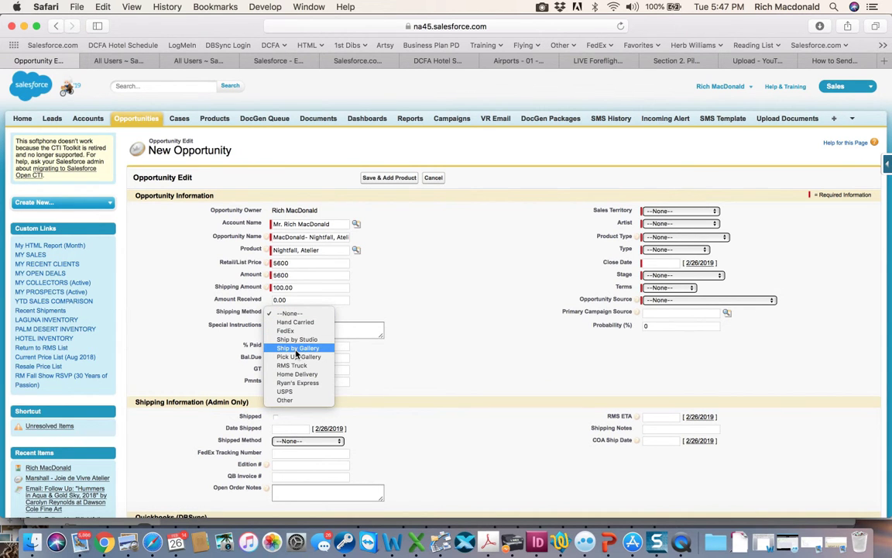
left_click(295, 348)
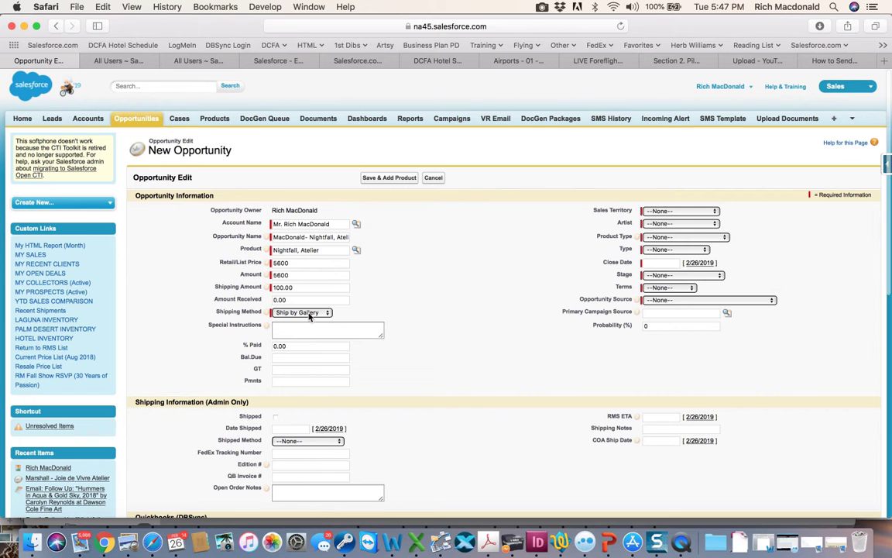
left_click(309, 313)
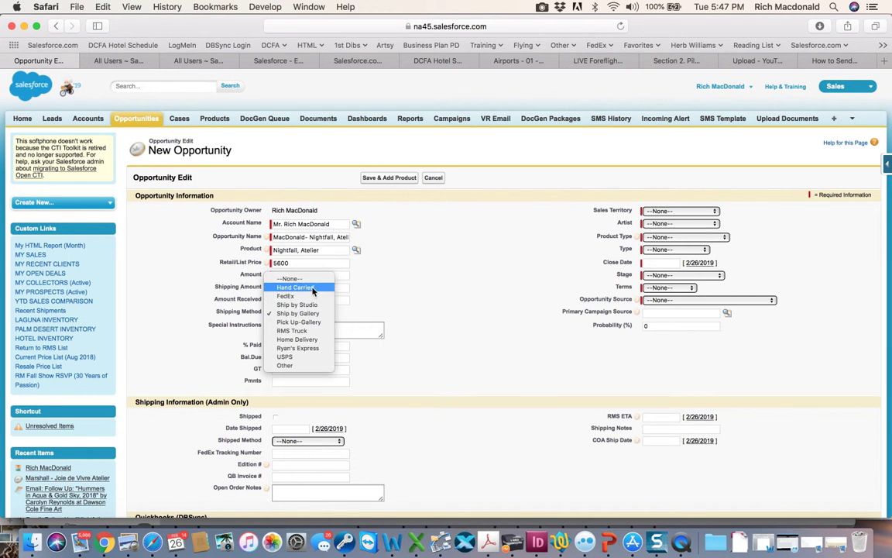
left_click(313, 290)
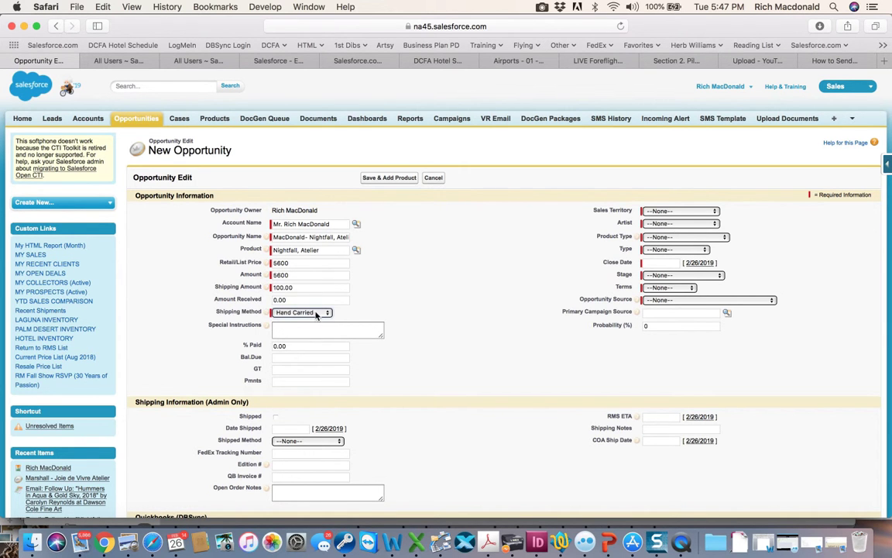
left_click(316, 314)
left_click(316, 315)
left_click(316, 314)
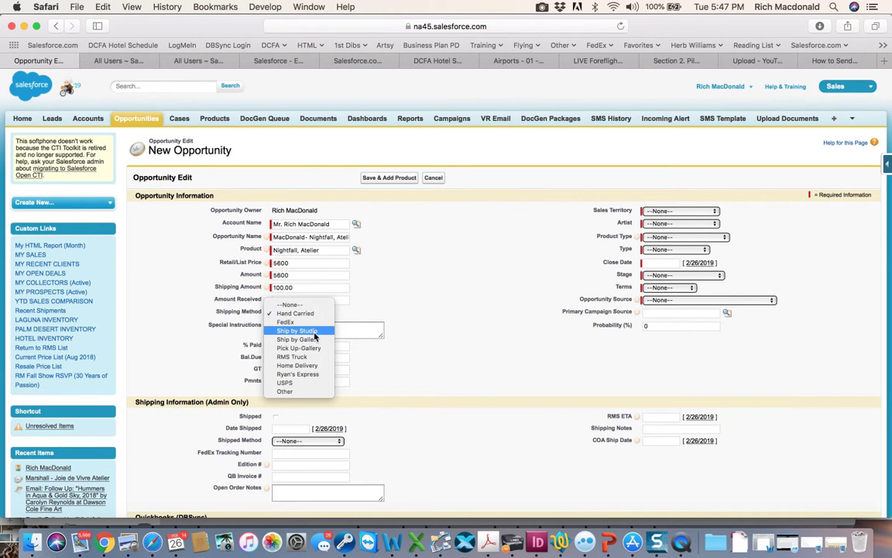
left_click(315, 341)
Enter special instructions "Have RM personally inscribe the base. Birthday surprise.".
left_click(313, 329)
type("Have RM personally in")
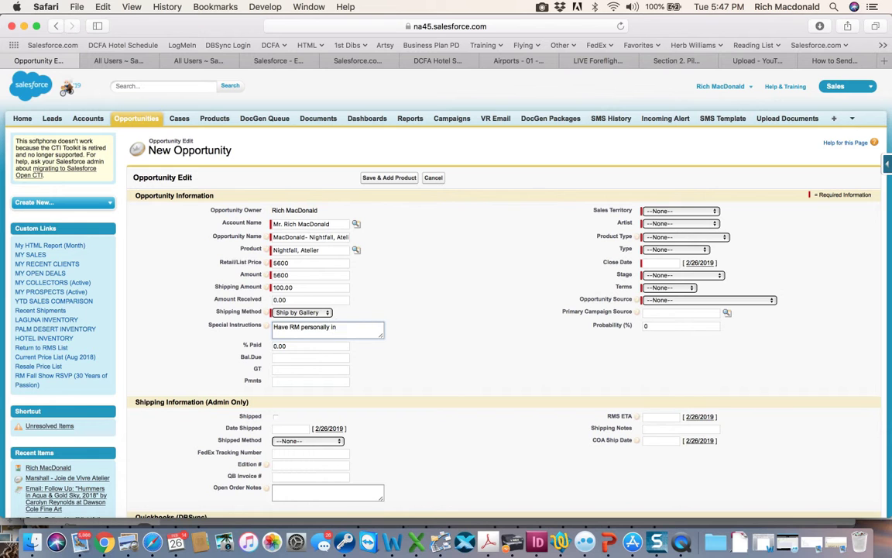
type("scribe the base. Birthday")
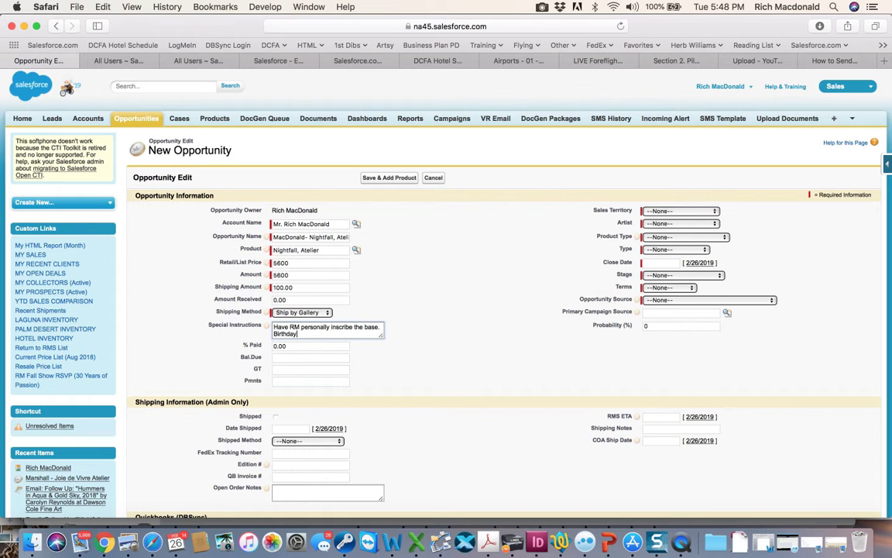
type(" surprise.")
Set the sales territory to Palm Desert Gallery and the artist to Richard MacDonald.
left_click(700, 211)
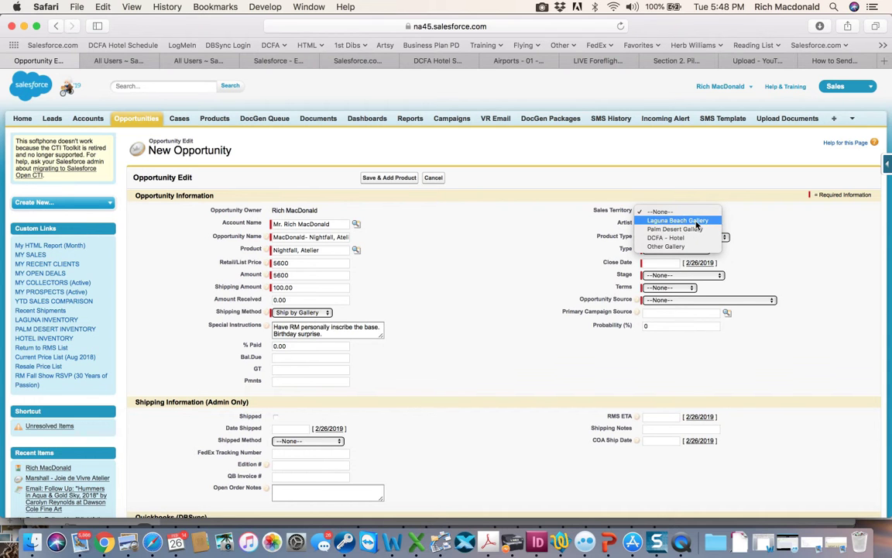
left_click(695, 229)
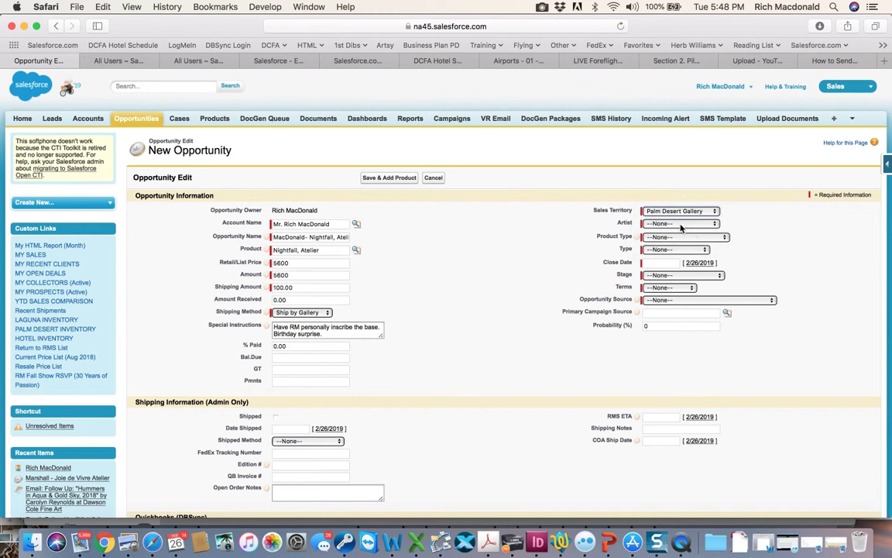
left_click(673, 223)
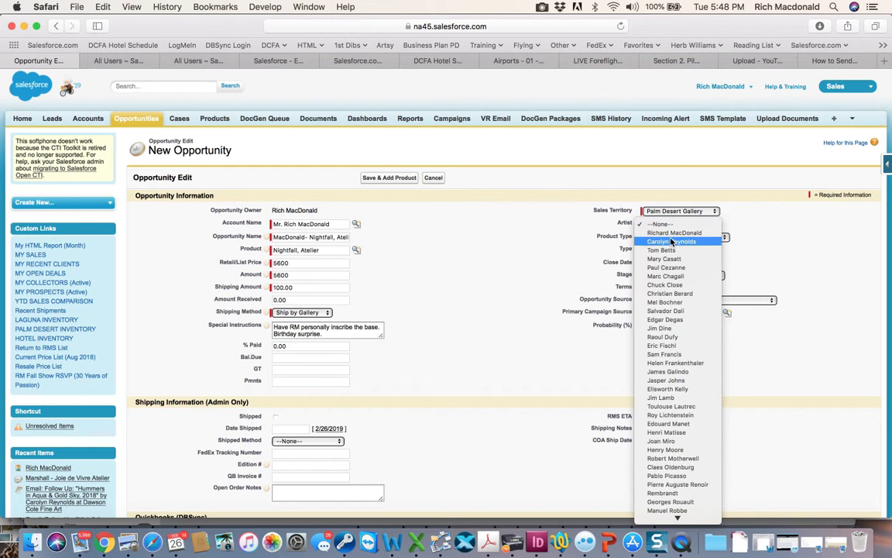
left_click(673, 232)
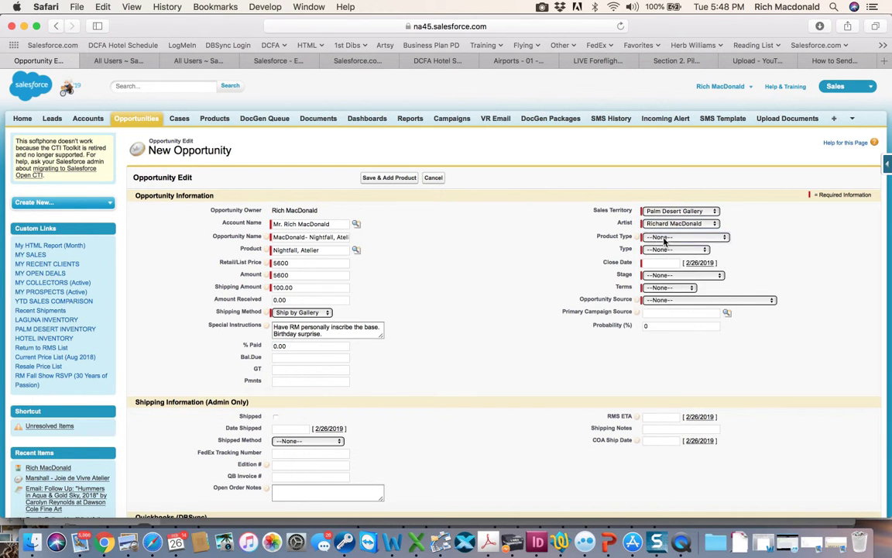
Set the product type to Atelier and the opportunity type to New Customer.
left_click(663, 238)
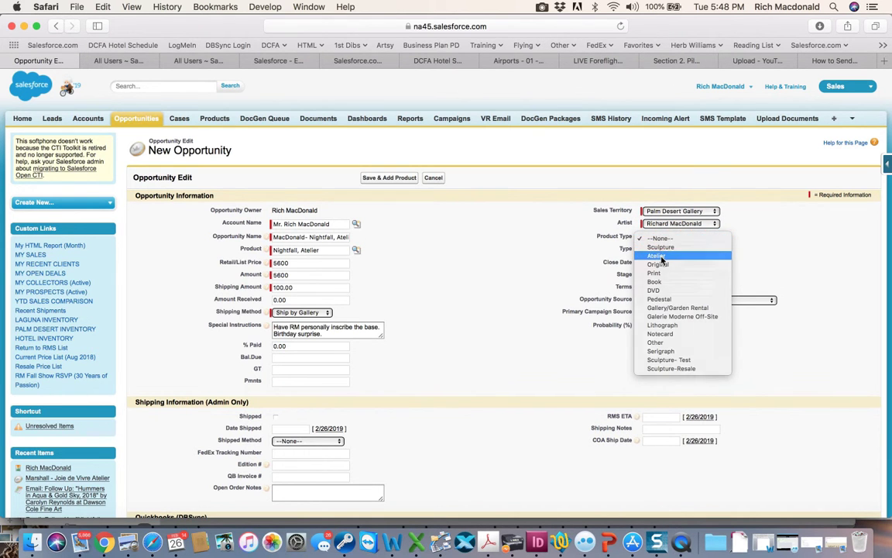
left_click(662, 261)
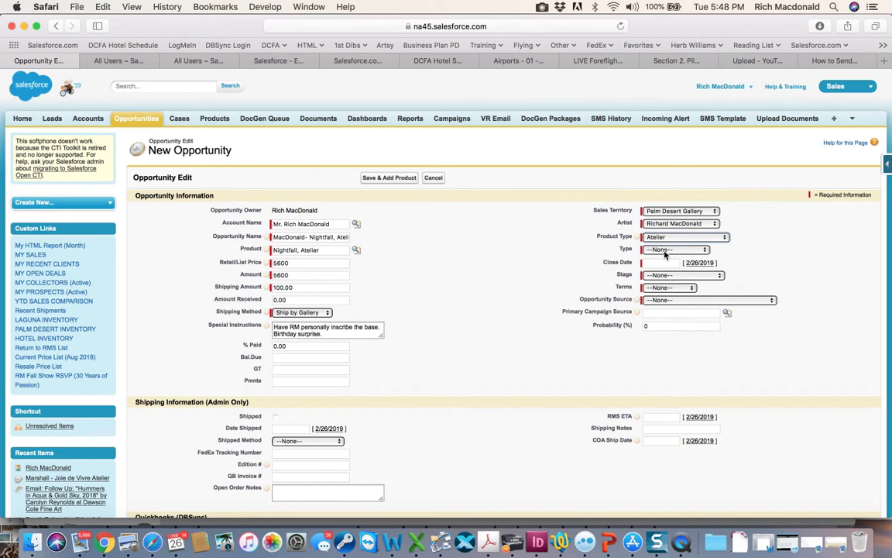
left_click(666, 250)
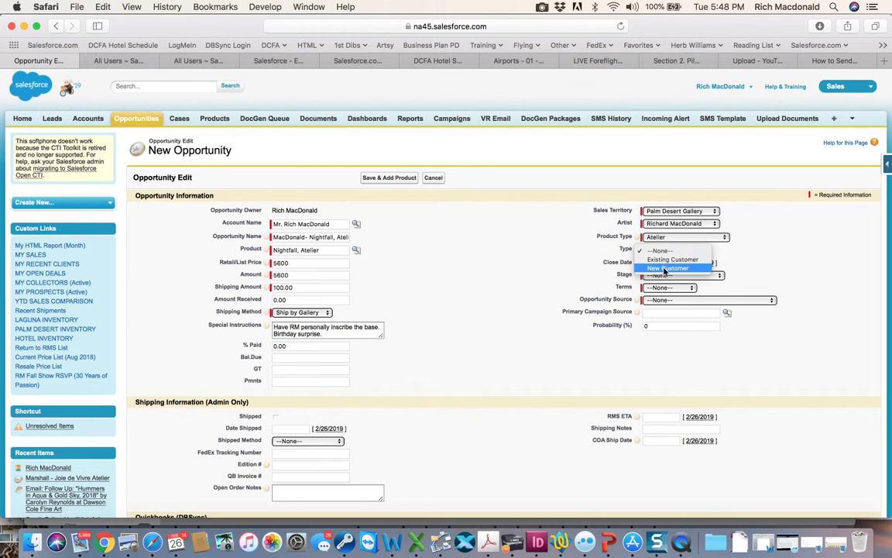
left_click(665, 268)
Set the close date to 4/30/2019 using the date picker.
left_click(660, 262)
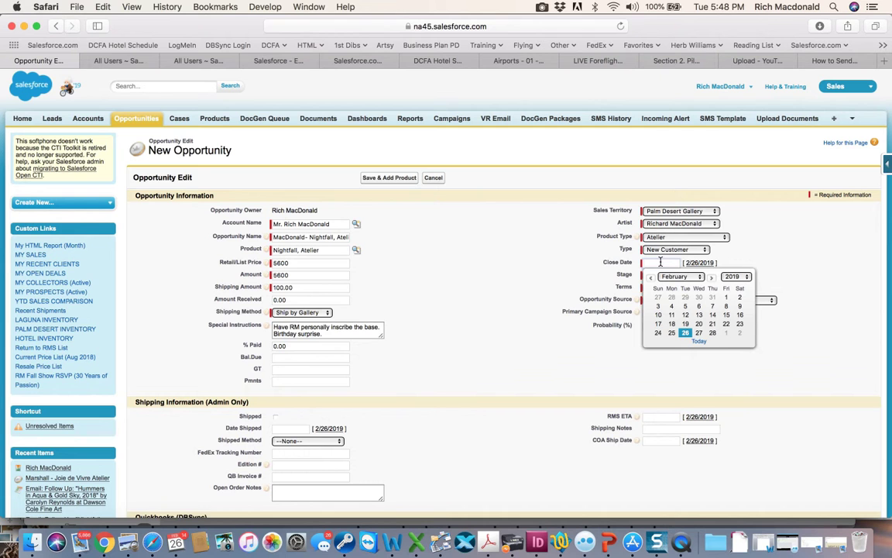
left_click(700, 264)
left_click(678, 263)
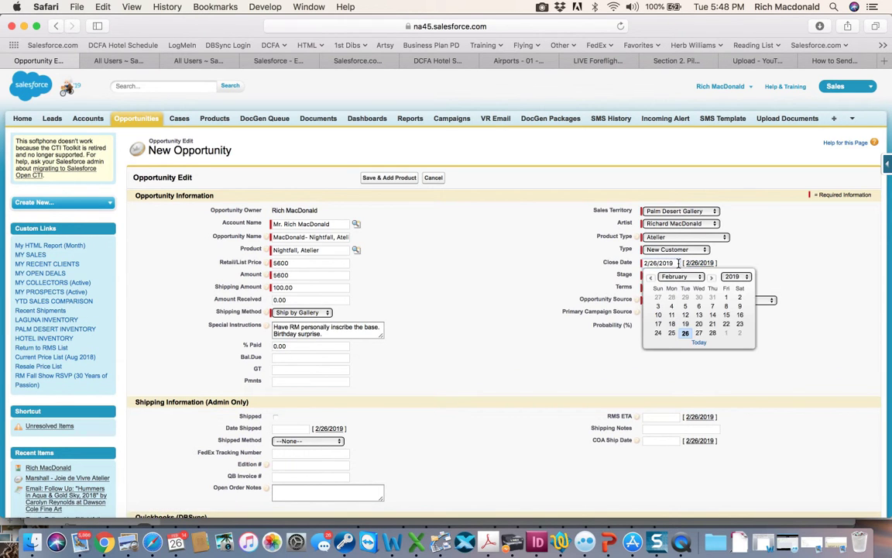
left_click(672, 333)
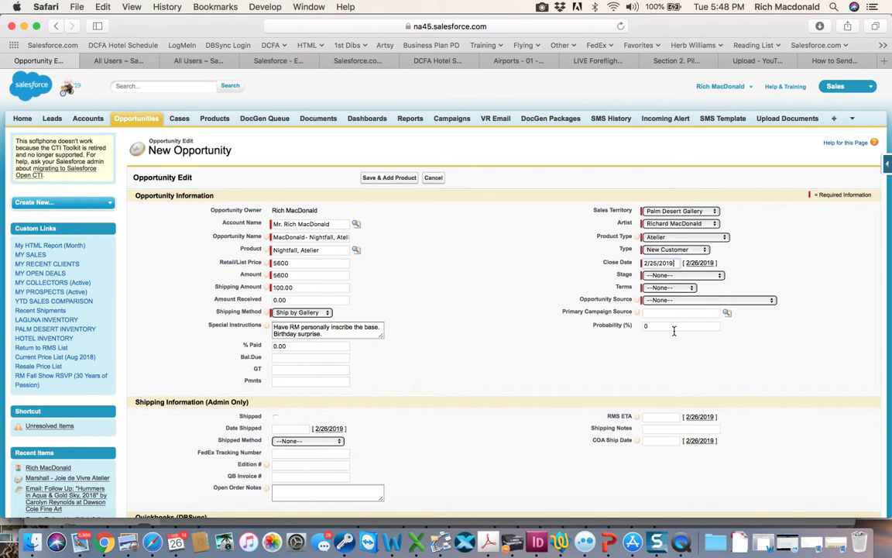
left_click(676, 263)
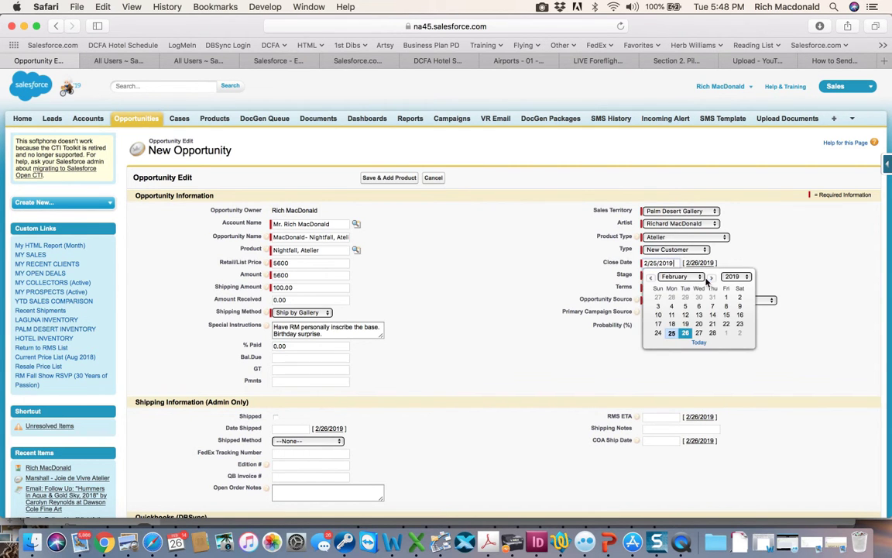
left_click(711, 277)
left_click(711, 278)
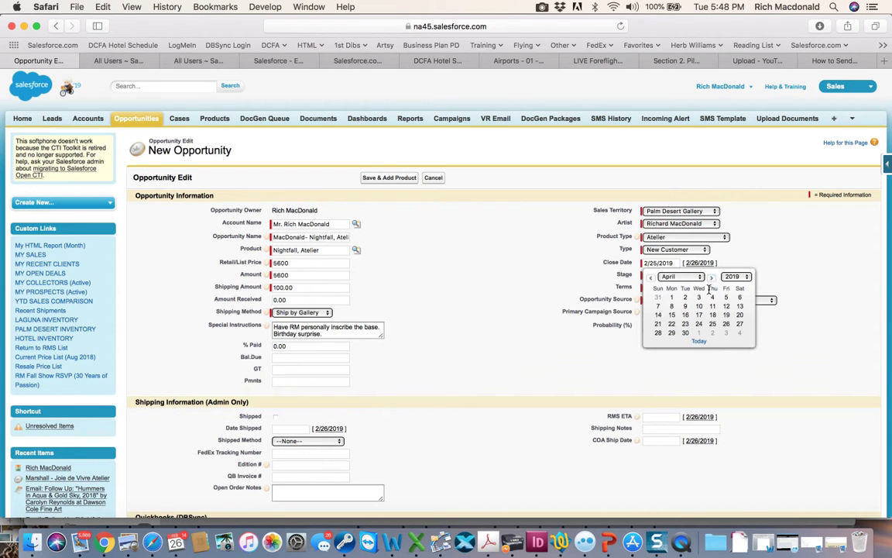
left_click(685, 332)
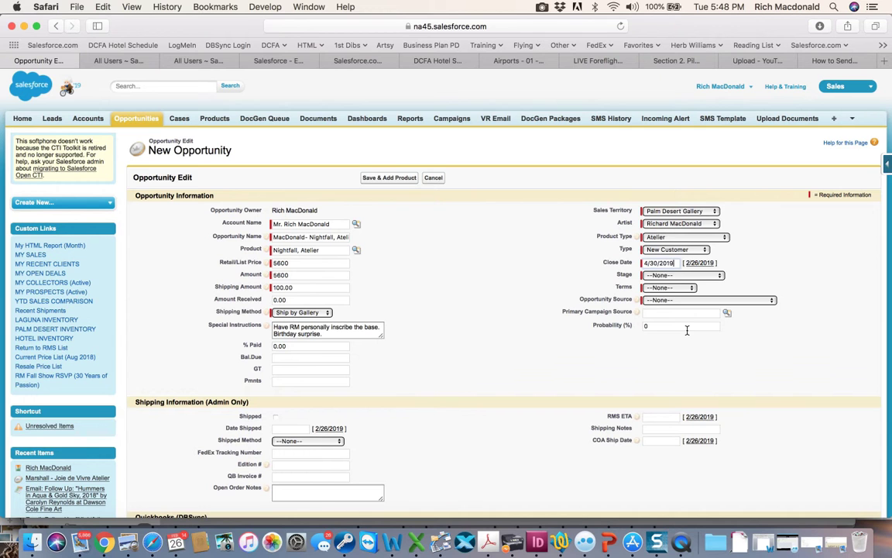
Set the stage to Commitment to Buy and the terms to Balance Due.
left_click(677, 276)
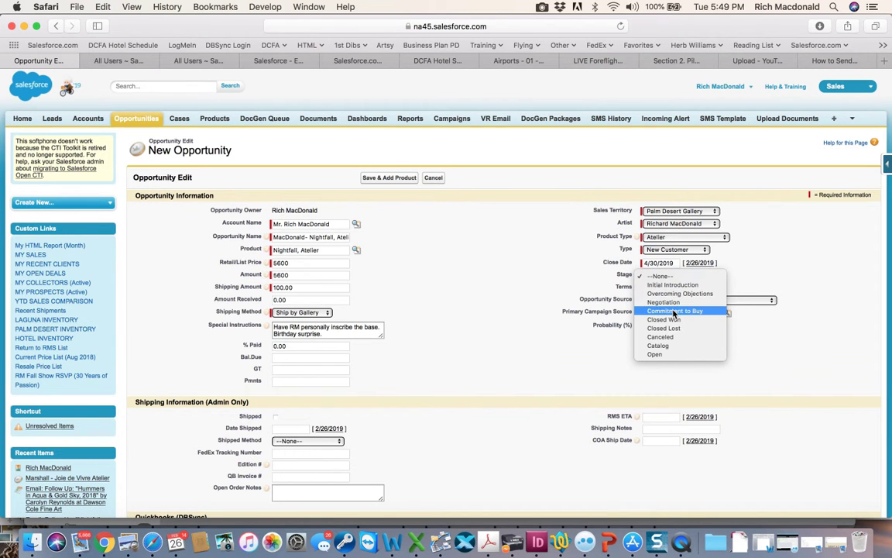
left_click(675, 311)
left_click(670, 288)
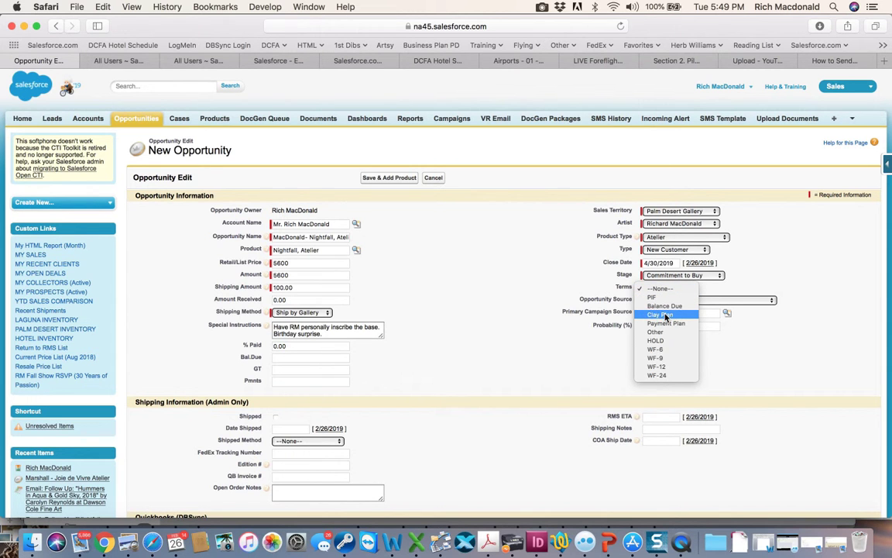
left_click(666, 307)
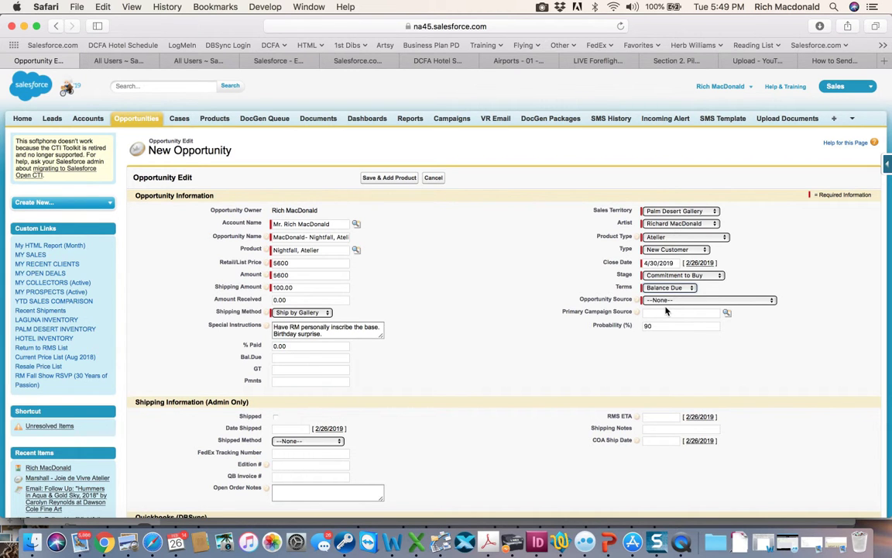
Set the opportunity source to Direct- Walk-in.
left_click(670, 301)
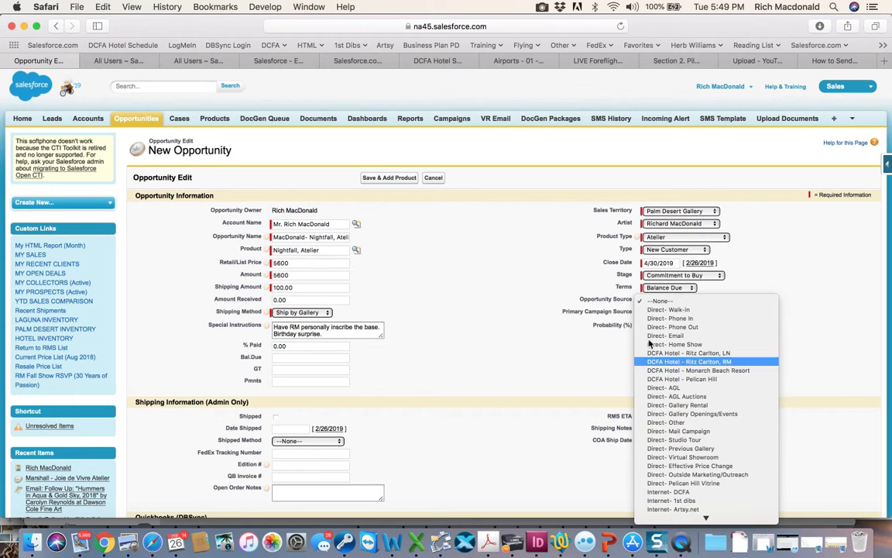
left_click(554, 326)
left_click(689, 301)
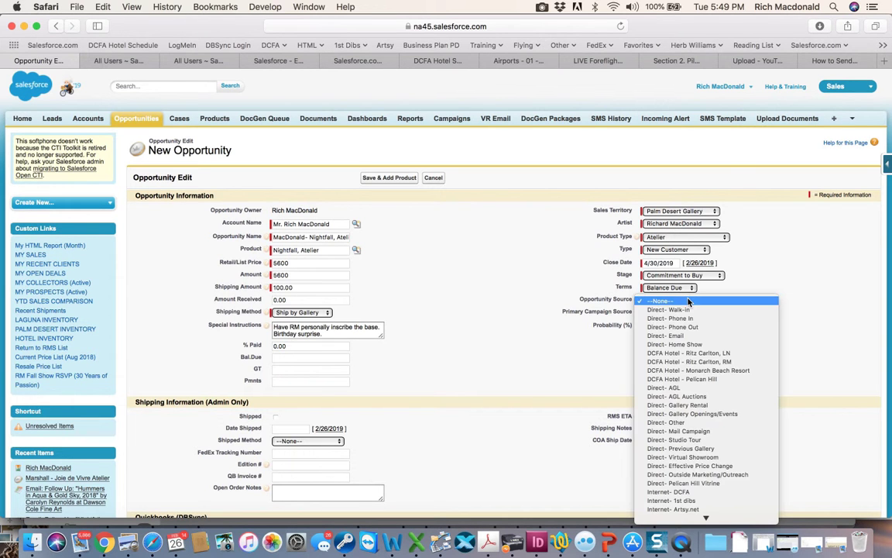
left_click(670, 318)
left_click(688, 299)
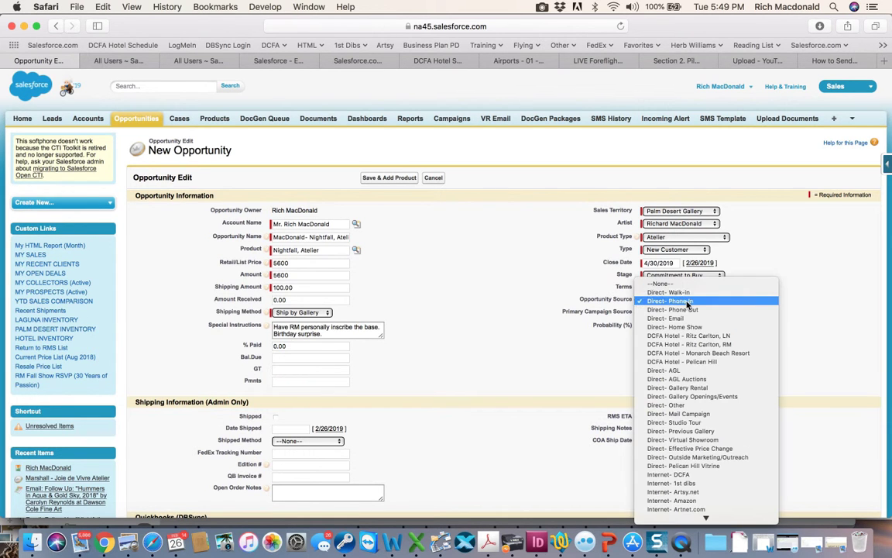
left_click(686, 293)
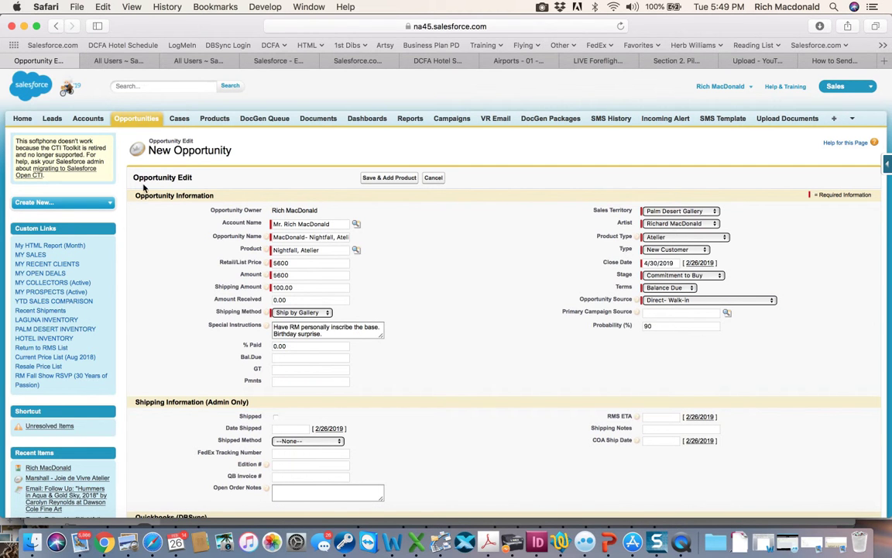
Copy the product name Nightfall, Atelier and save the opportunity to continue with adding products.
left_click_drag(121, 160, 322, 345)
left_click(322, 345)
left_click_drag(322, 251, 273, 251)
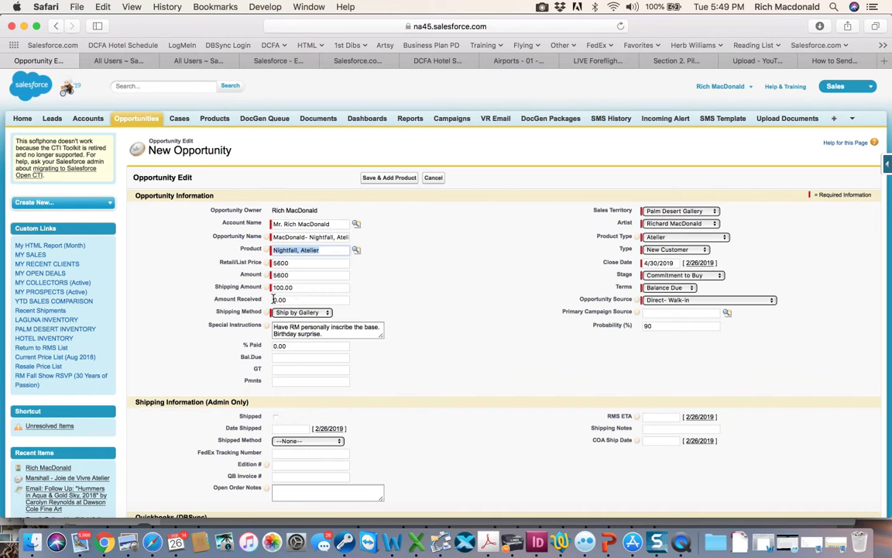
left_click(386, 300)
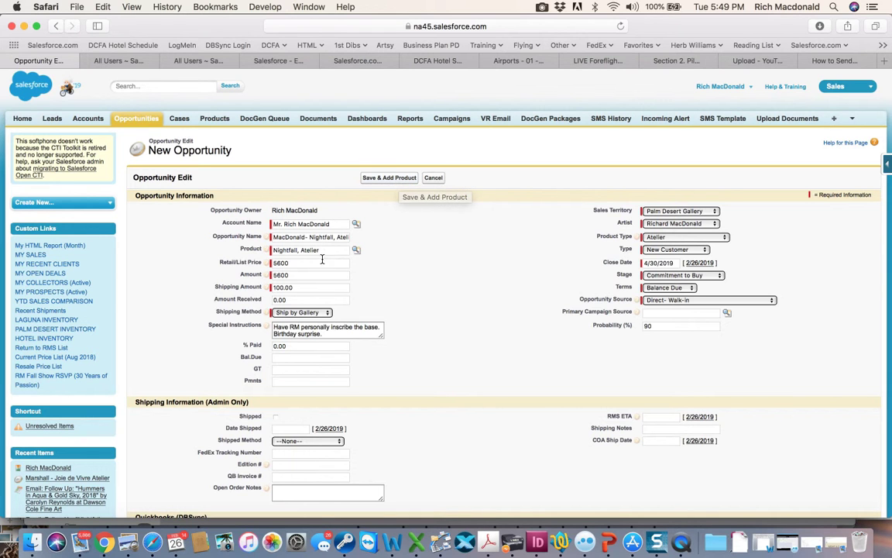
left_click(250, 248)
key("super+c")
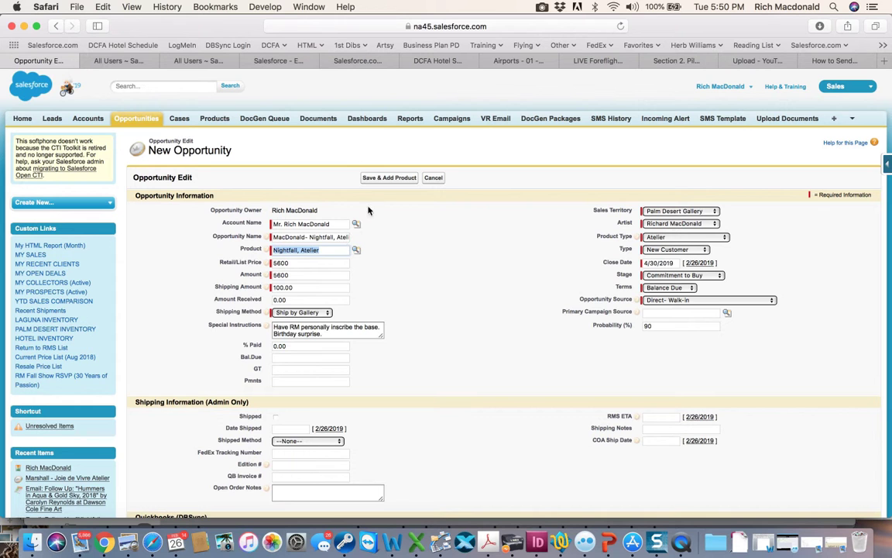
left_click(381, 178)
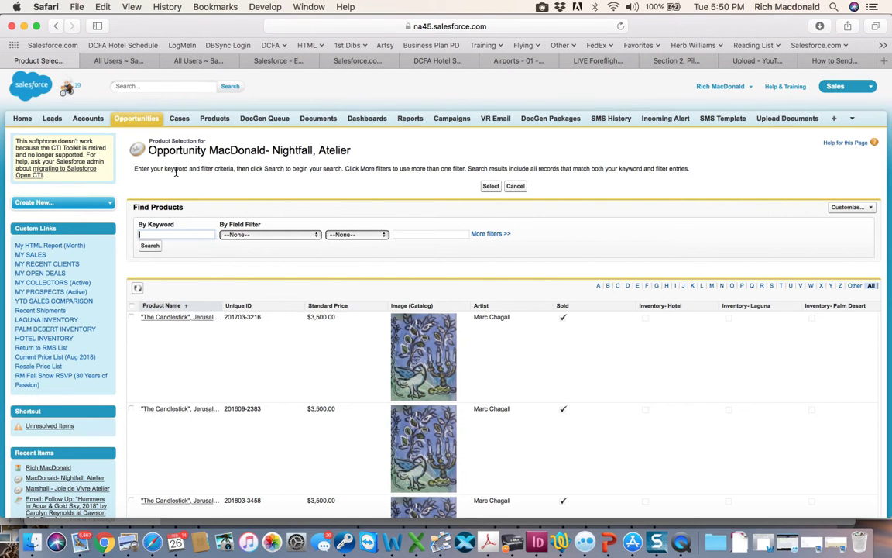
Search the product catalogue by the keyword Nightfall, Atelier.
left_click(172, 234)
left_click_drag(182, 206, 130, 207)
left_click(165, 234)
key("super+v")
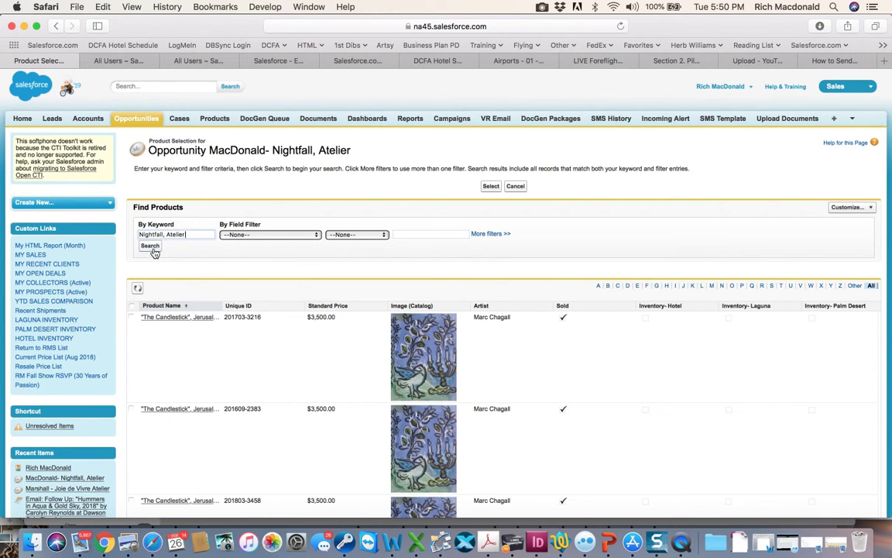
left_click(152, 247)
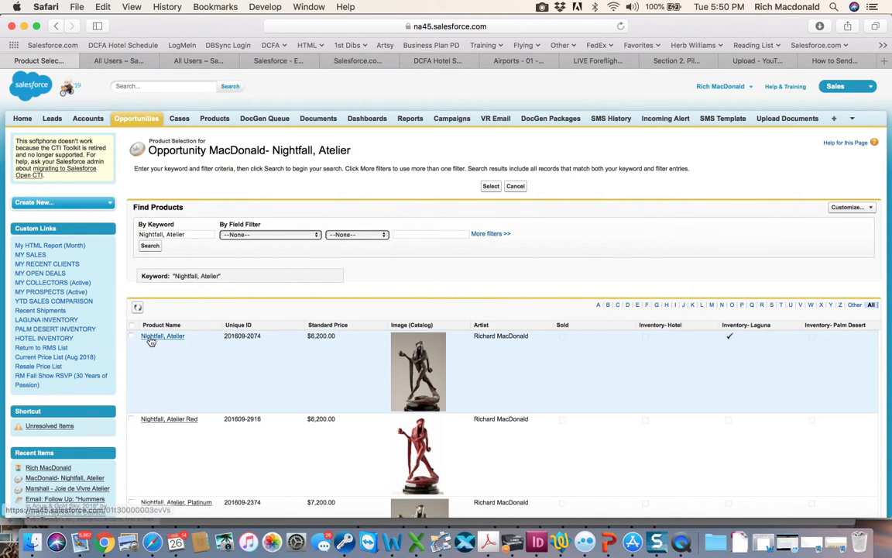
Open the Nightfall, Atelier product record to review its details, then return to the product selection.
left_click_drag(185, 336, 142, 340)
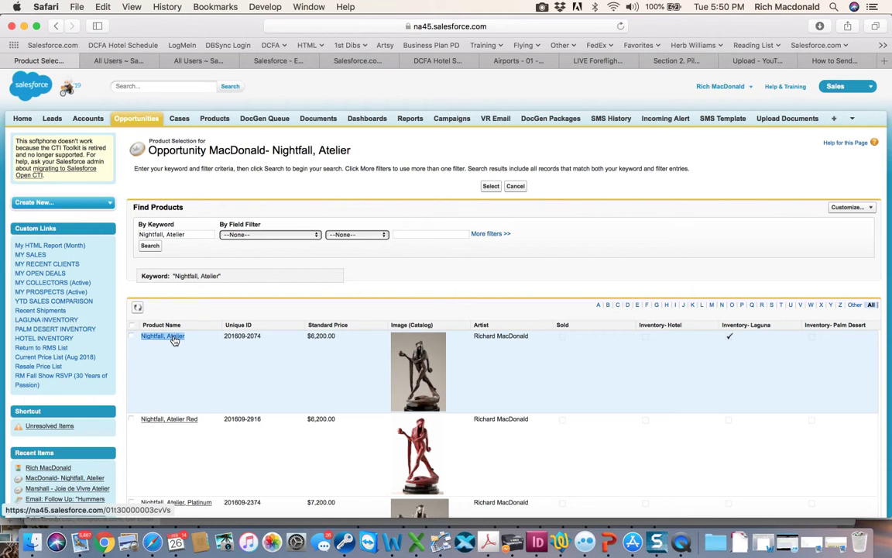
left_click(177, 339)
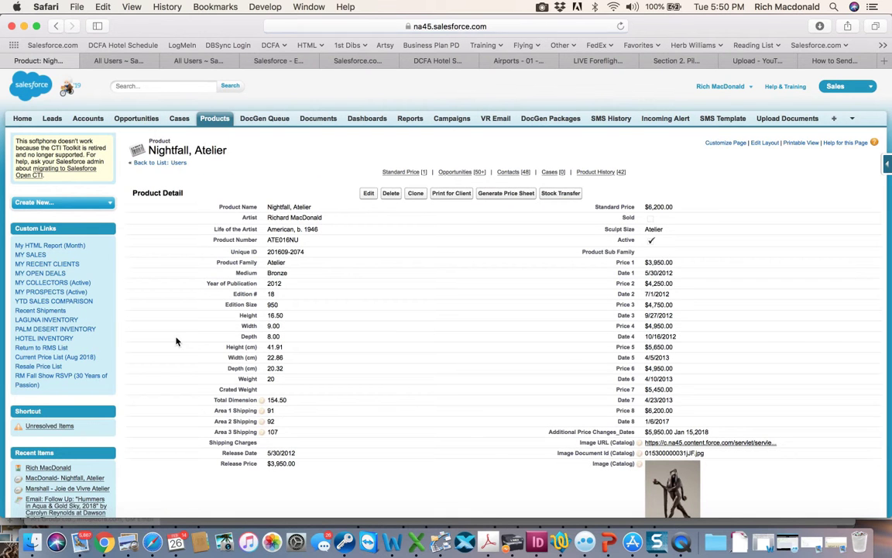
left_click(57, 27)
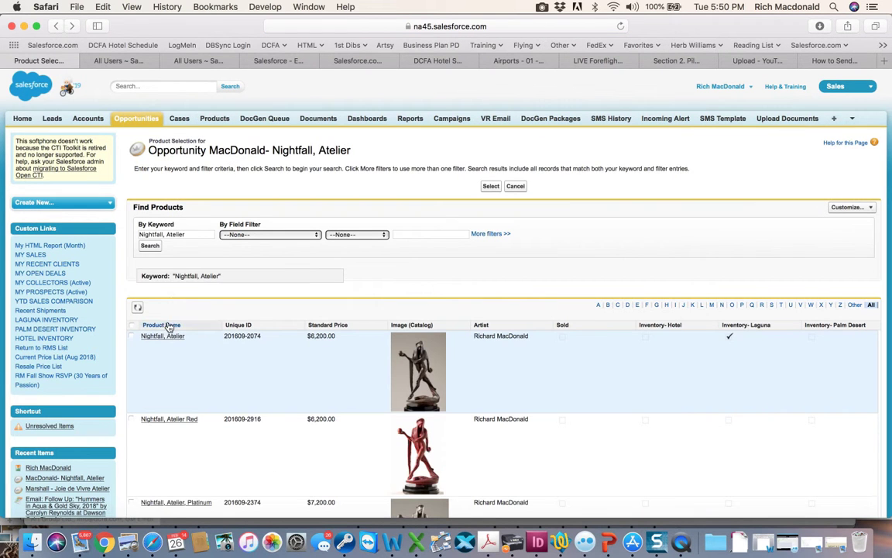
Add the Nightfall, Atelier product to the opportunity with quantity 1 and sales price 5600, and save.
left_click(132, 337)
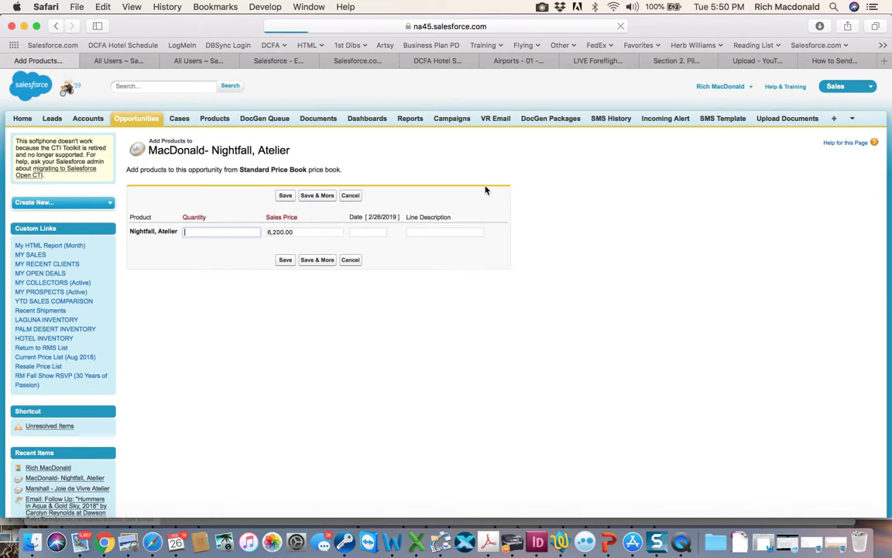
type("1")
key("Tab")
type("5")
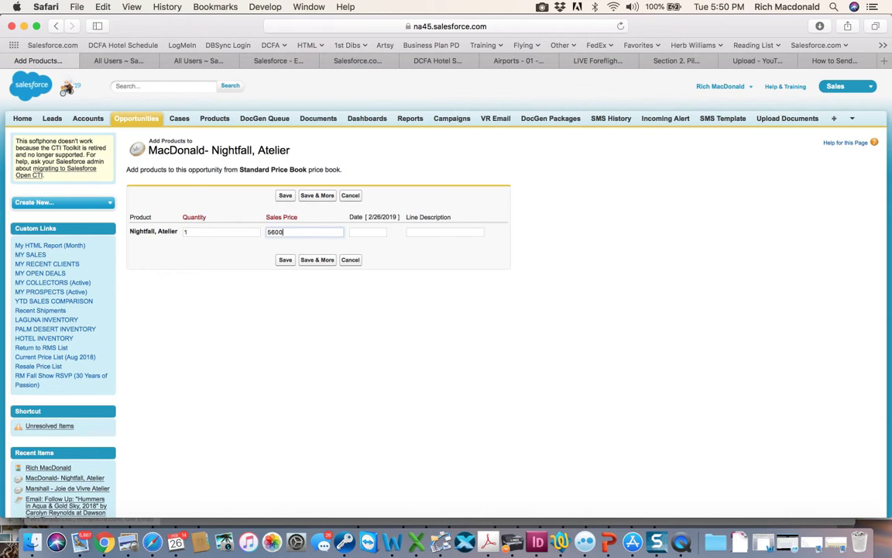
left_click_drag(349, 217, 451, 218)
left_click(288, 260)
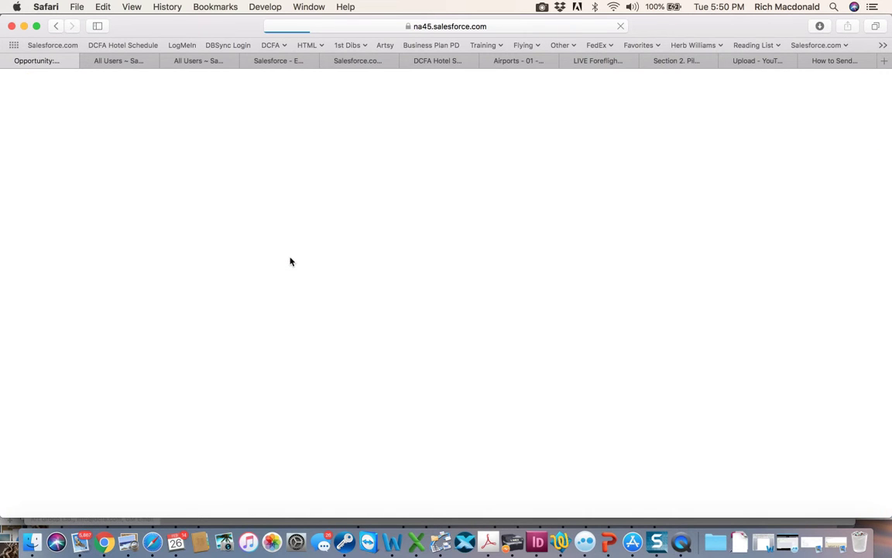
scroll(458, 339, "up", 6)
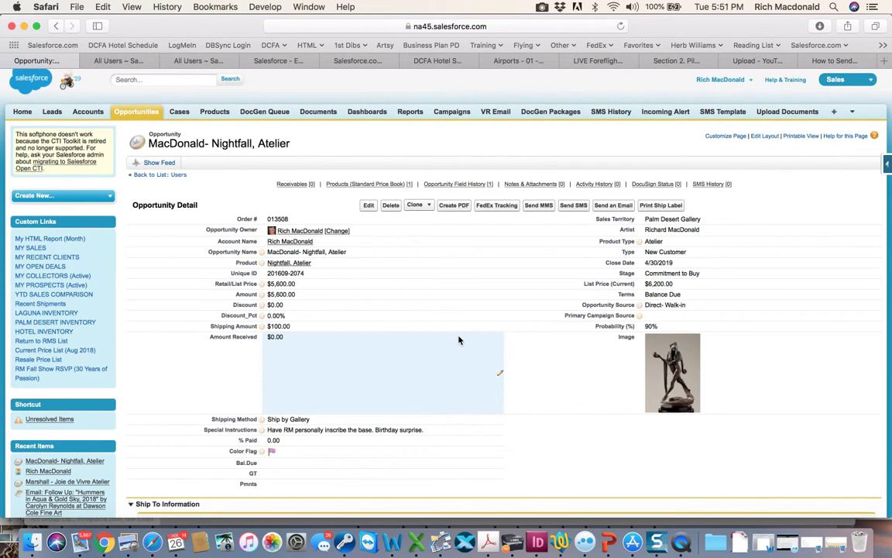
left_click(541, 8)
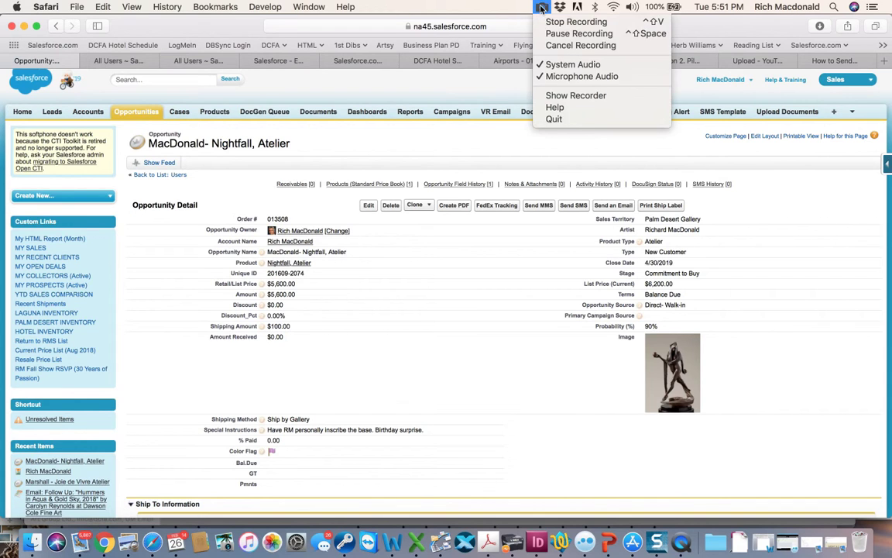